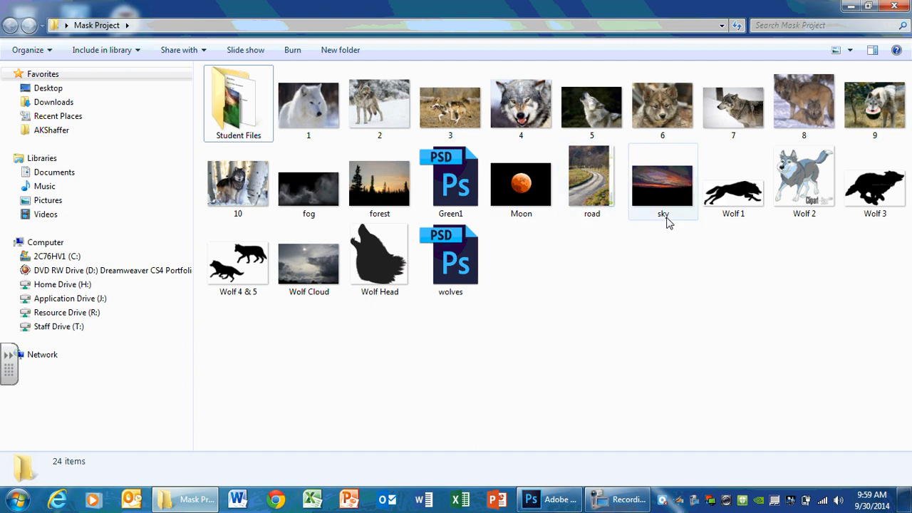
Minimize the Mask Project folder window and switch to Adobe Photoshop
{"action": "mouse_move", "coordinate": [667, 222]}
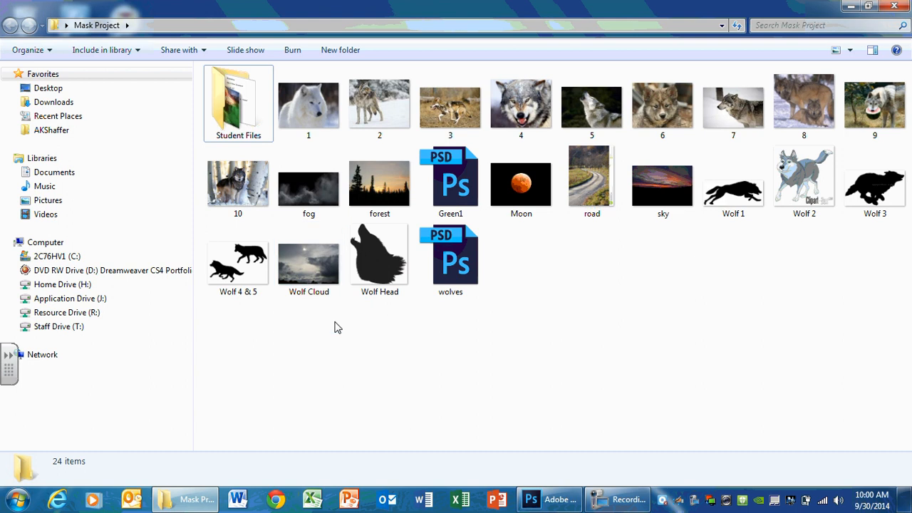
{"action": "left_click", "coordinate": [850, 6]}
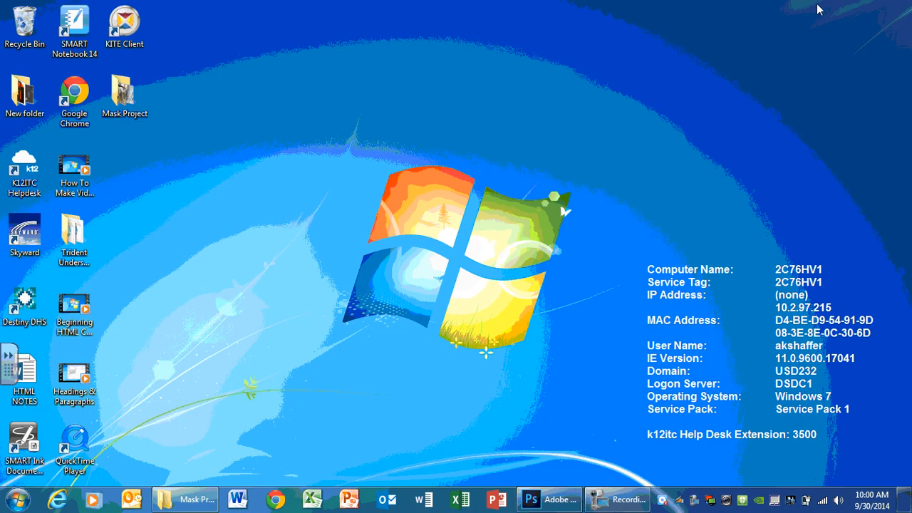
{"action": "left_click", "coordinate": [544, 501]}
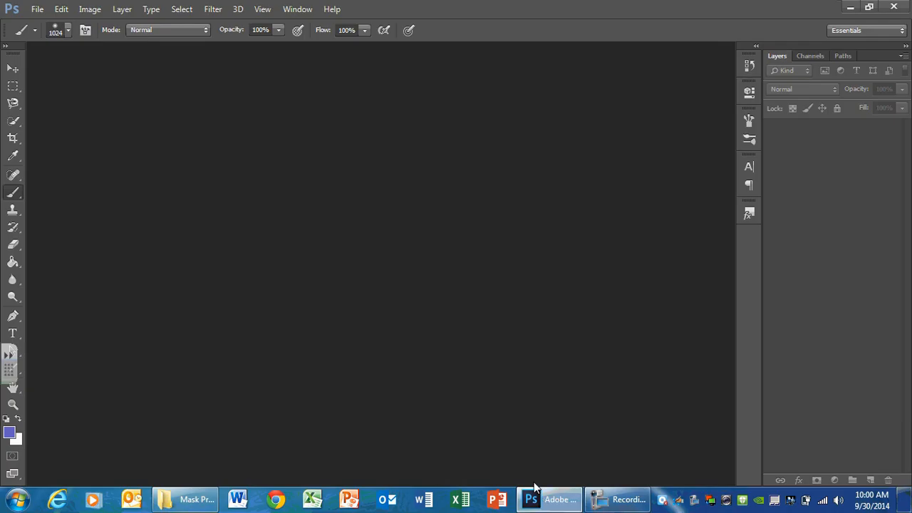
Start a new document from the U.S. Paper preset and set its width to 11 inches and height to 8.5 inches
{"action": "left_click", "coordinate": [34, 8]}
{"action": "left_click", "coordinate": [47, 24]}
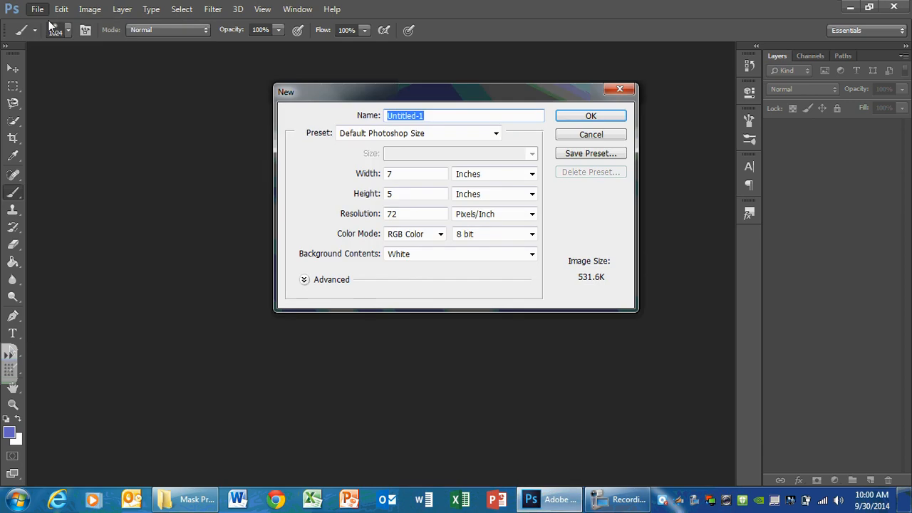
{"action": "left_click", "coordinate": [416, 134]}
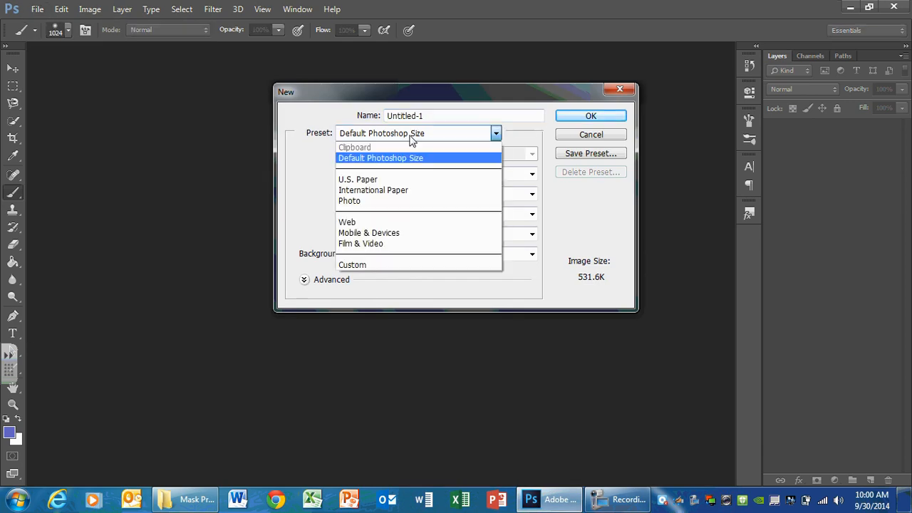
{"action": "left_click", "coordinate": [389, 181]}
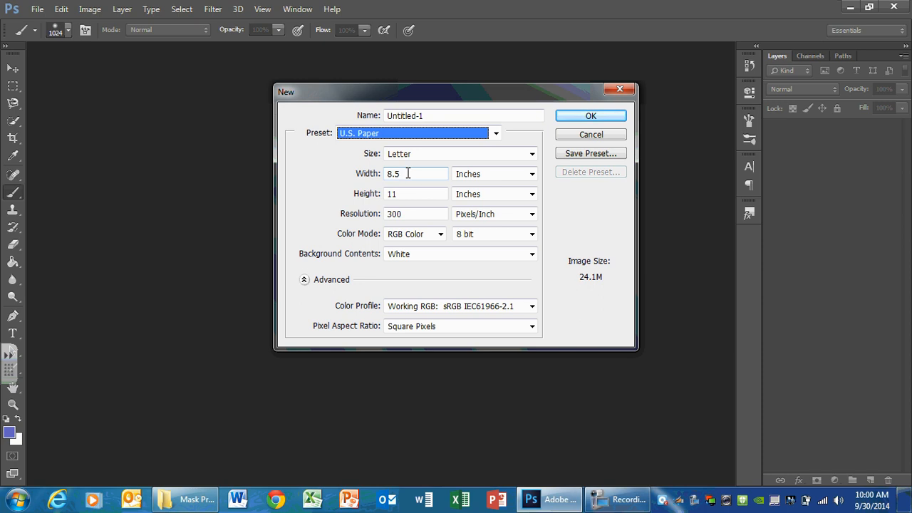
{"action": "left_click_drag", "start_coordinate": [407, 173], "coordinate": [385, 174]}
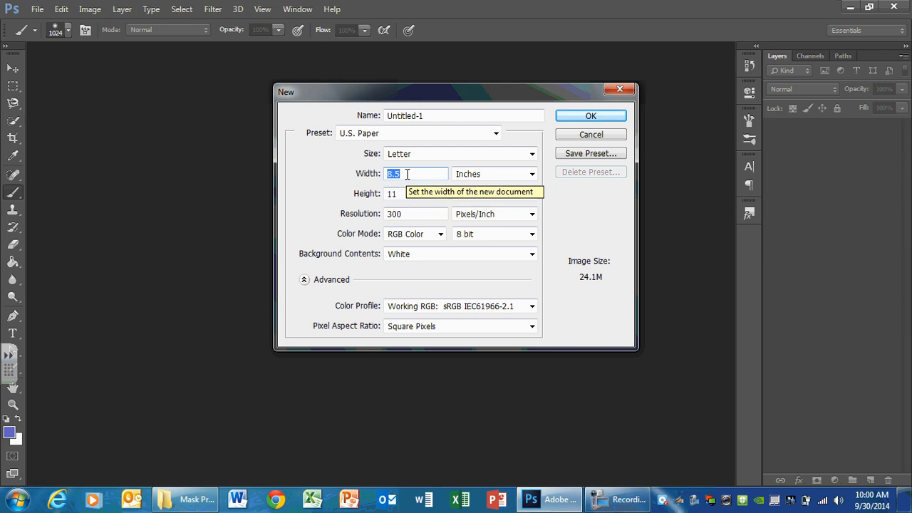
{"action": "type", "text": "11"}
{"action": "left_click", "coordinate": [409, 193]}
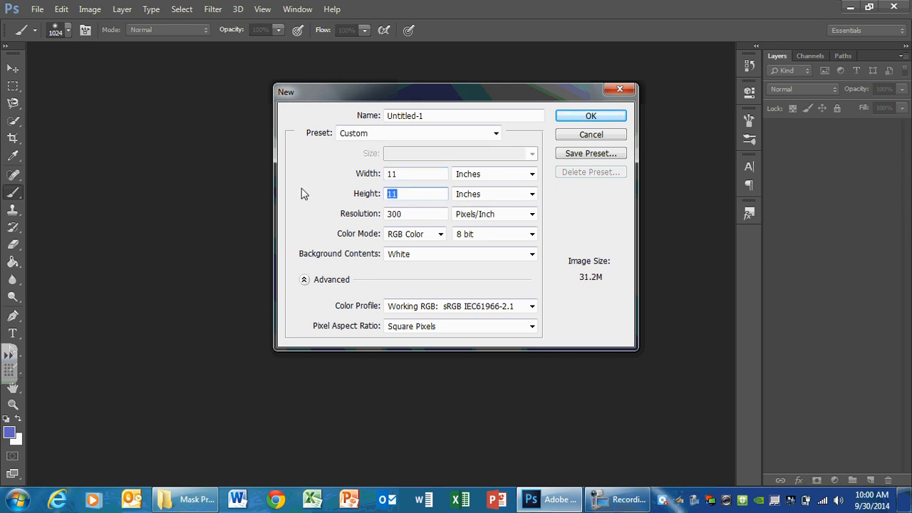
{"action": "type", "text": "8.5"}
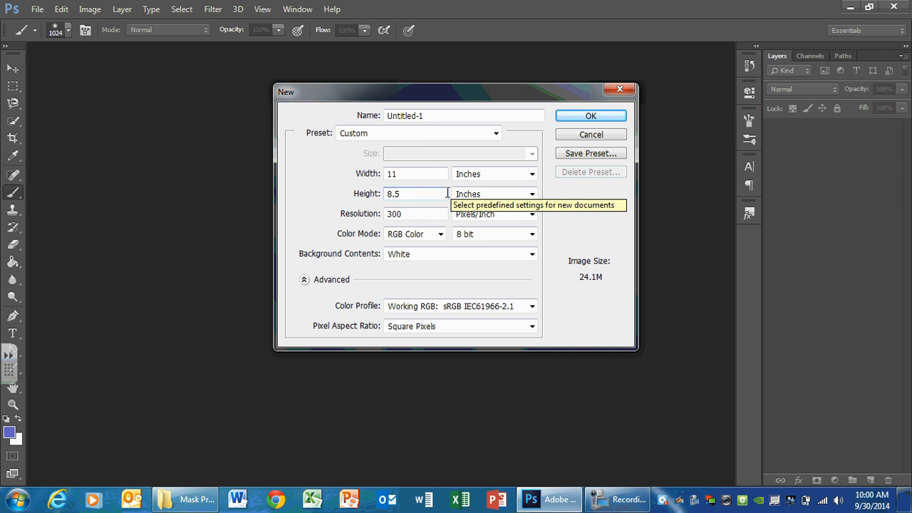
{"action": "left_click", "coordinate": [373, 213]}
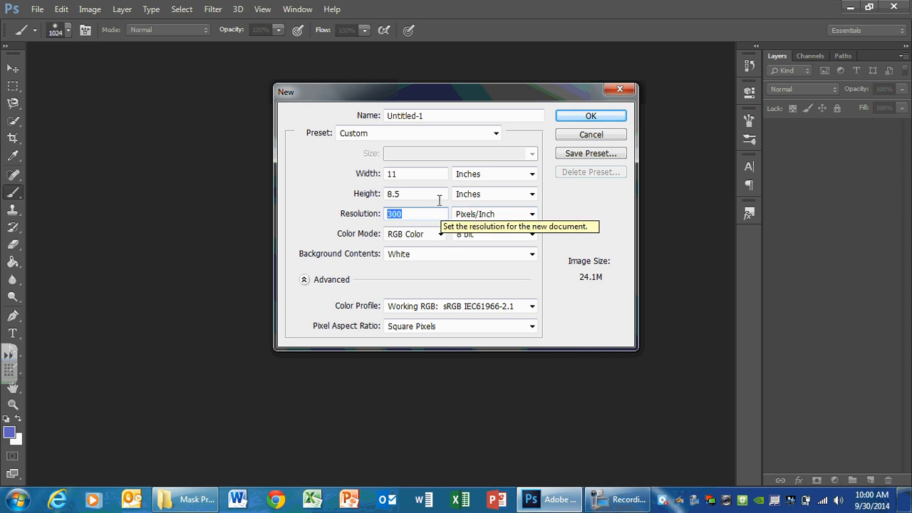
Name the new document with the teacher's name followed by "- Maskes" and create it
{"action": "left_click", "coordinate": [373, 118]}
{"action": "left_click", "coordinate": [371, 119]}
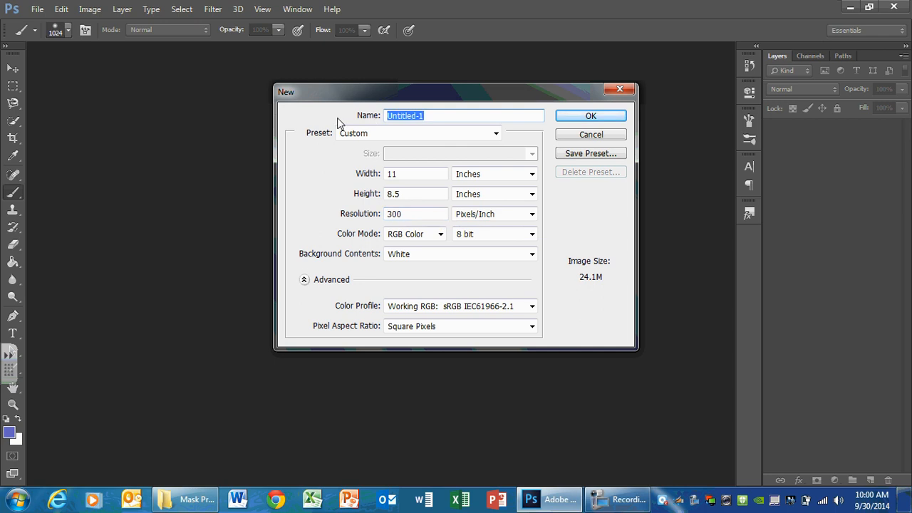
{"action": "type", "text": "Mrs. McCullough "}
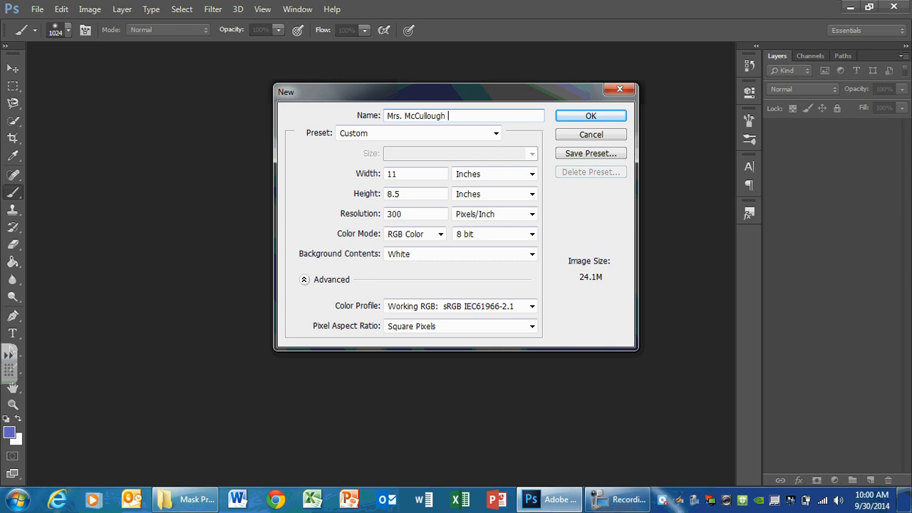
{"action": "type", "text": "- Maskes"}
{"action": "left_click", "coordinate": [599, 118]}
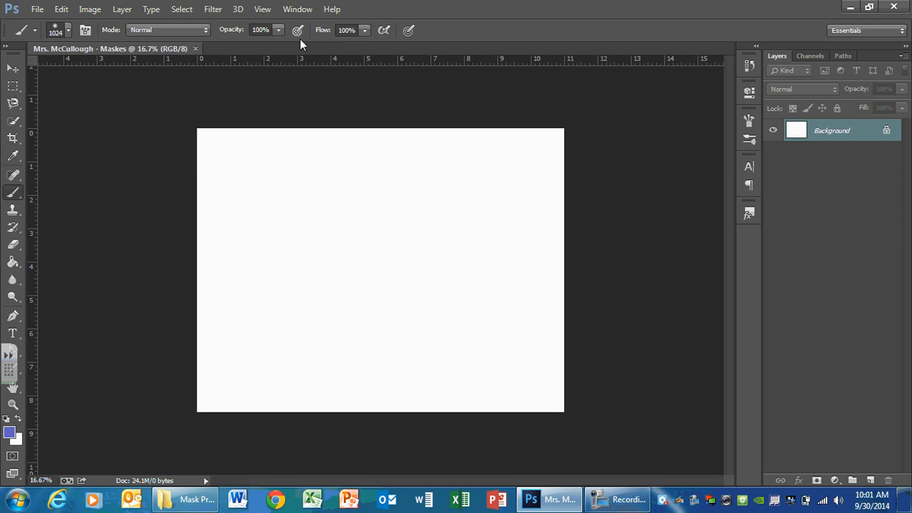
Place the sky image from the Desktop's Mask Project folder into the document at its default size
{"action": "left_click", "coordinate": [38, 9]}
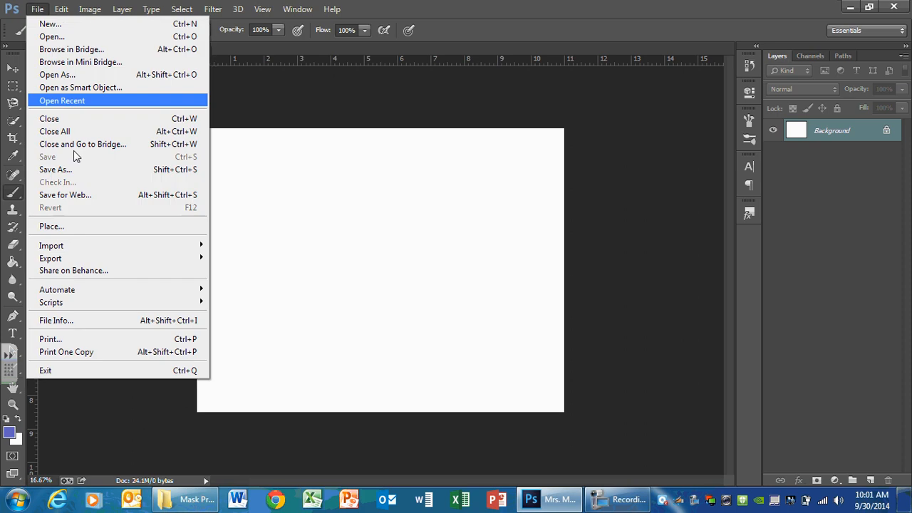
{"action": "left_click", "coordinate": [51, 227]}
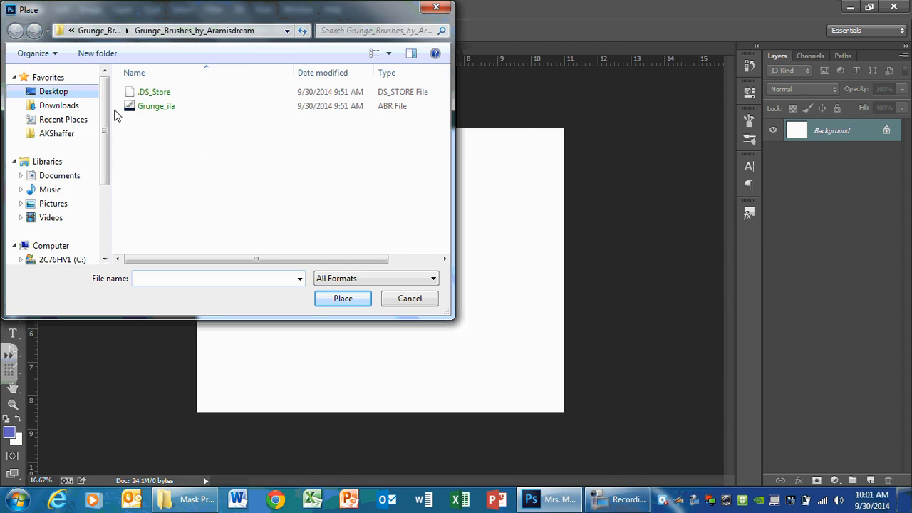
{"action": "left_click_drag", "start_coordinate": [445, 100], "coordinate": [458, 158]}
{"action": "left_click", "coordinate": [146, 150]}
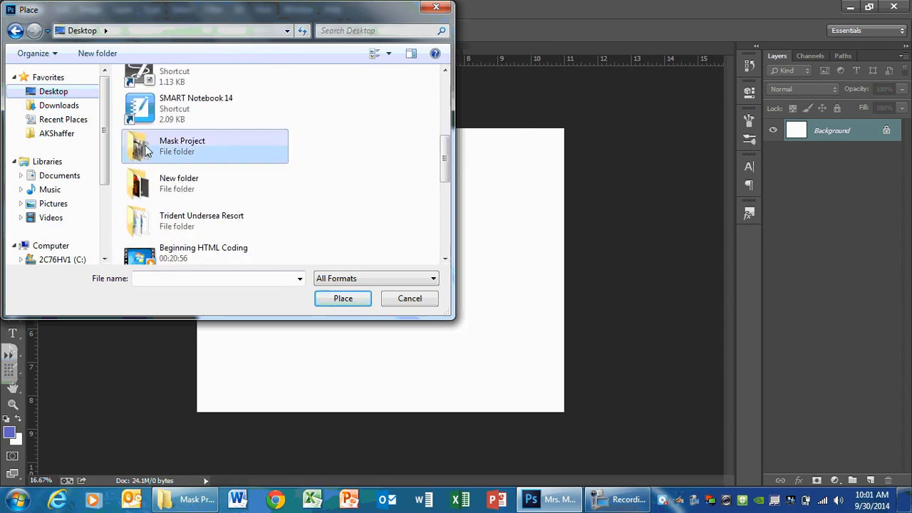
{"action": "double_click", "coordinate": [146, 150]}
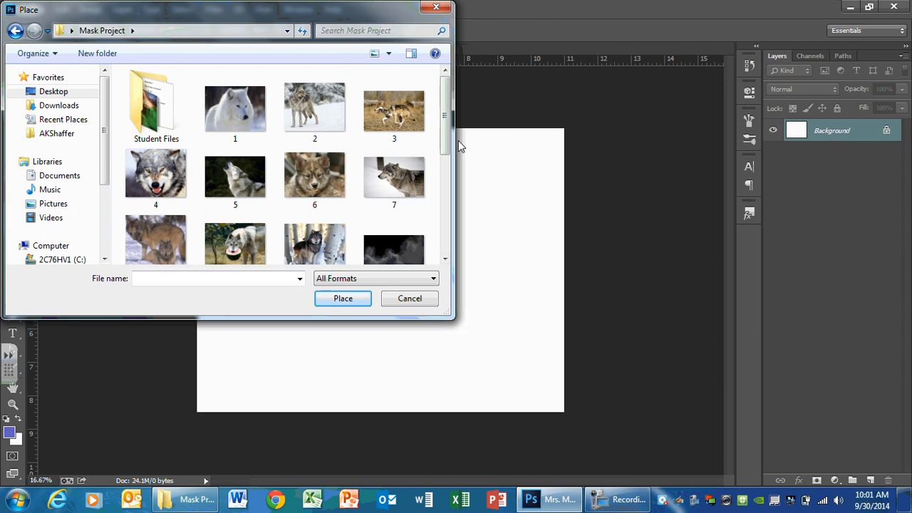
{"action": "left_click_drag", "start_coordinate": [451, 318], "coordinate": [597, 397]}
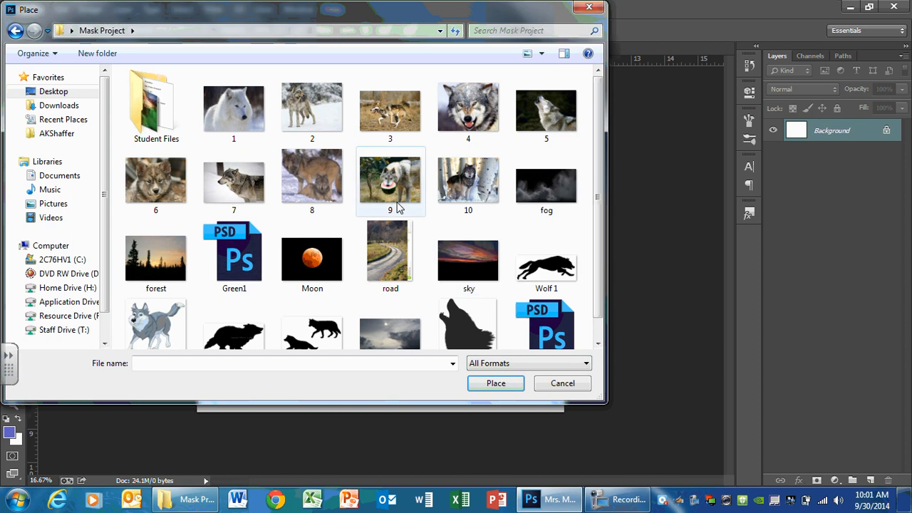
{"action": "left_click", "coordinate": [474, 258]}
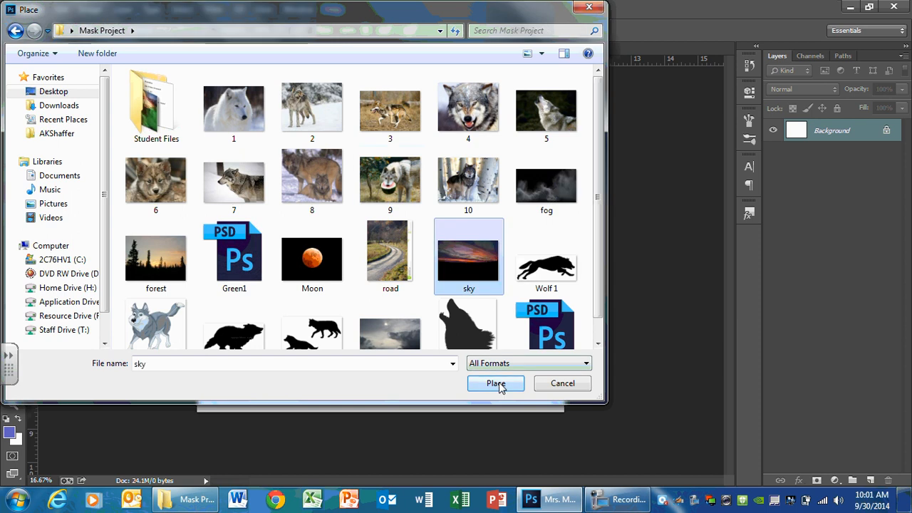
{"action": "left_click", "coordinate": [495, 384]}
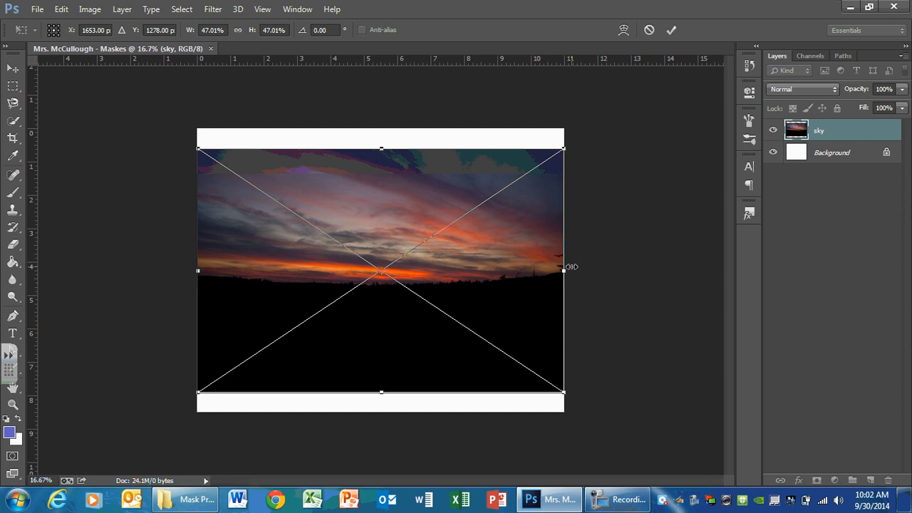
{"action": "key", "text": "b"}
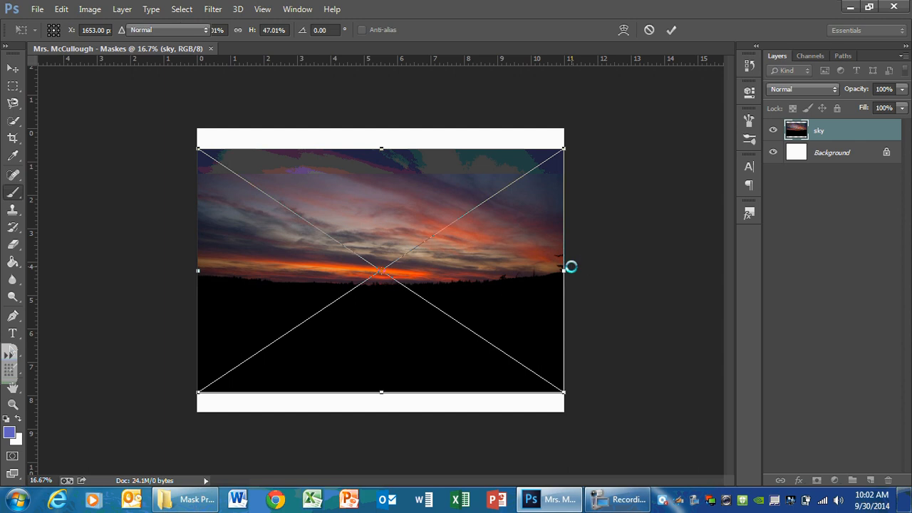
{"action": "key", "text": "Return"}
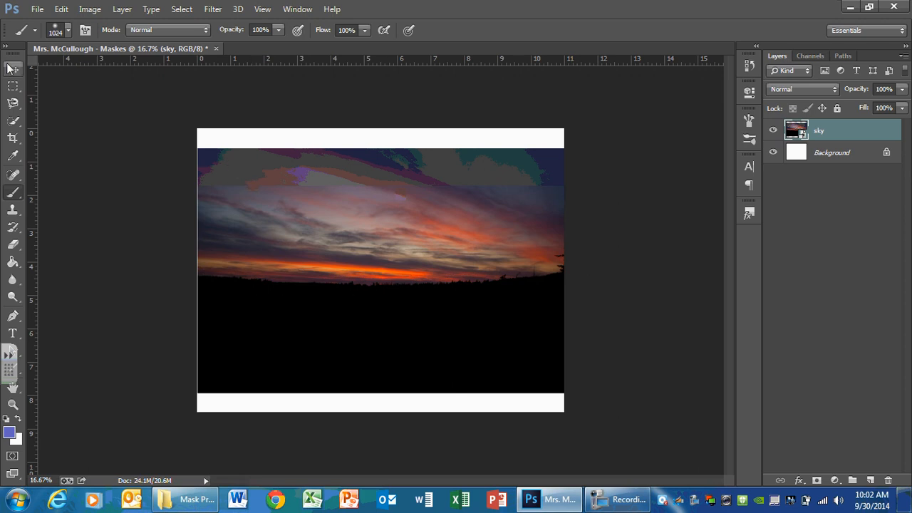
Place the forest image from the Mask Project folder above the sky layer at its default size
{"action": "left_click", "coordinate": [12, 69]}
{"action": "left_click", "coordinate": [37, 9]}
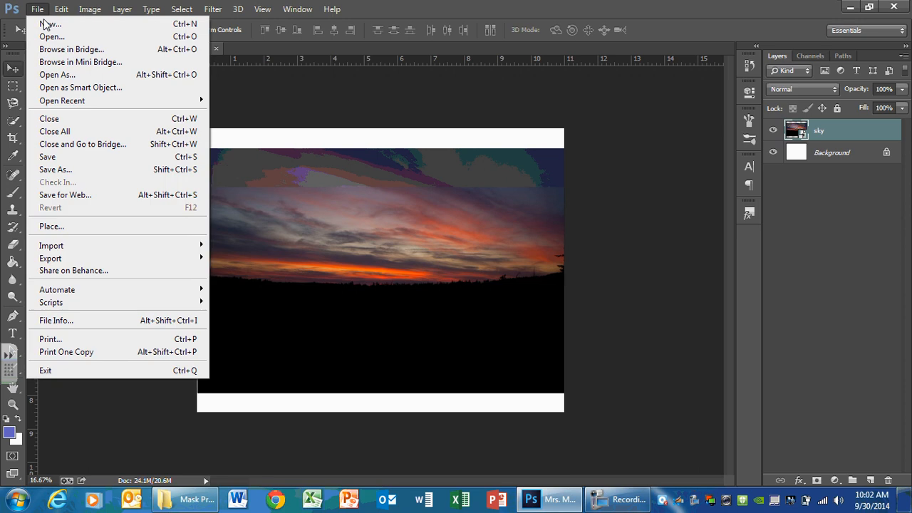
{"action": "left_click", "coordinate": [82, 227]}
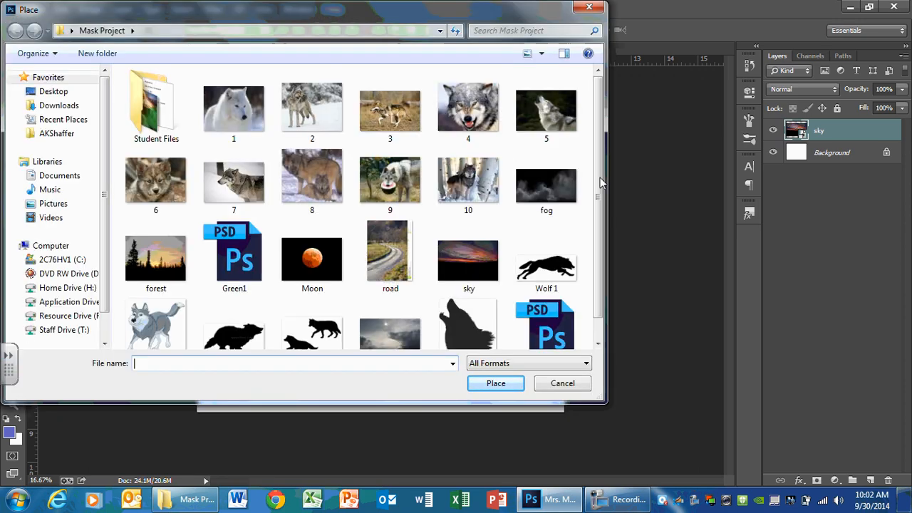
{"action": "left_click_drag", "start_coordinate": [601, 183], "coordinate": [599, 278]}
{"action": "left_click", "coordinate": [156, 234]}
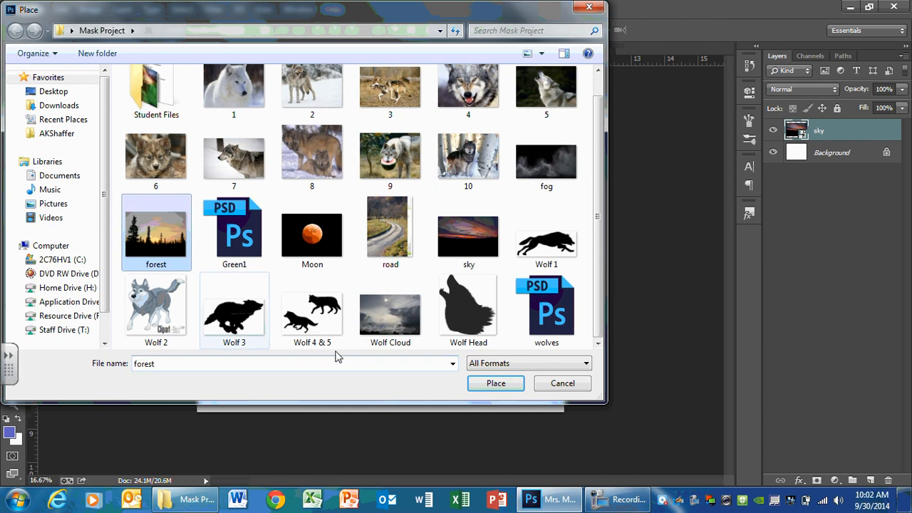
{"action": "left_click", "coordinate": [477, 387]}
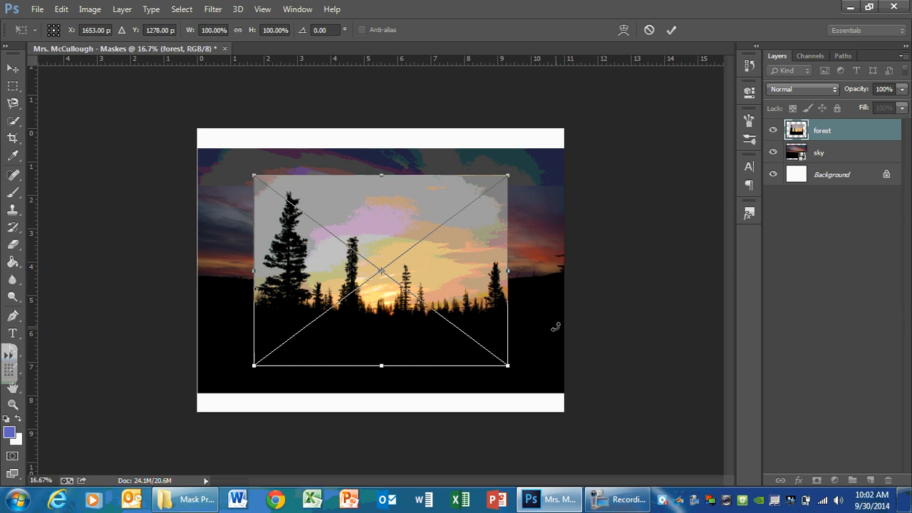
{"action": "key", "text": "Return"}
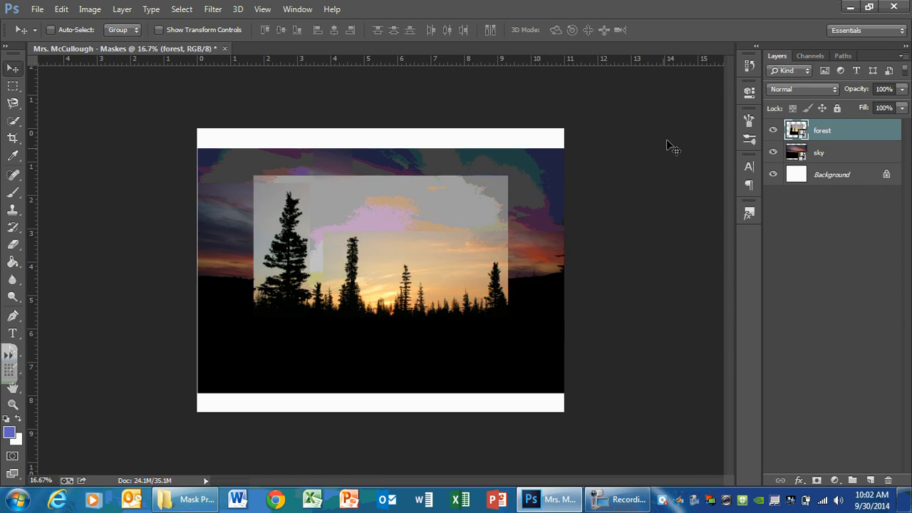
Hide the forest layer and move the sky image up to align with the canvas's upper edge
{"action": "left_click", "coordinate": [774, 131]}
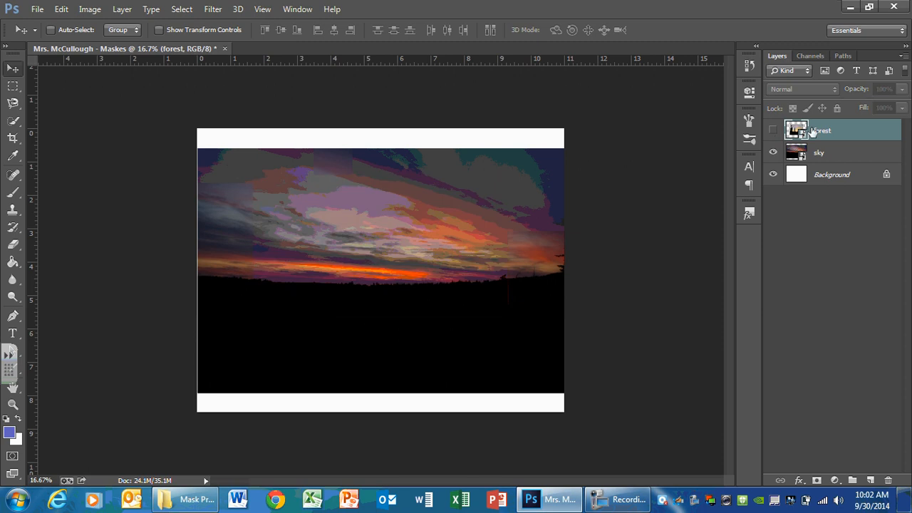
{"action": "left_click", "coordinate": [831, 156]}
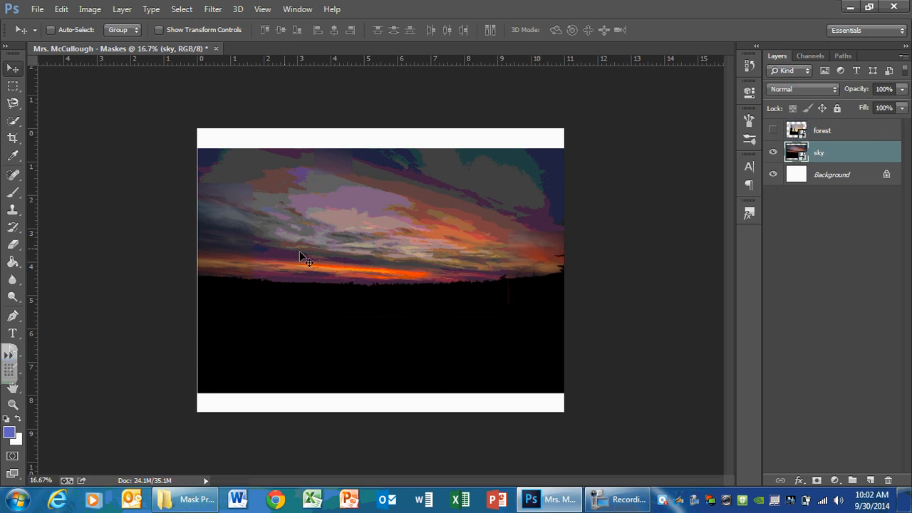
{"action": "left_click_drag", "start_coordinate": [354, 268], "coordinate": [345, 251]}
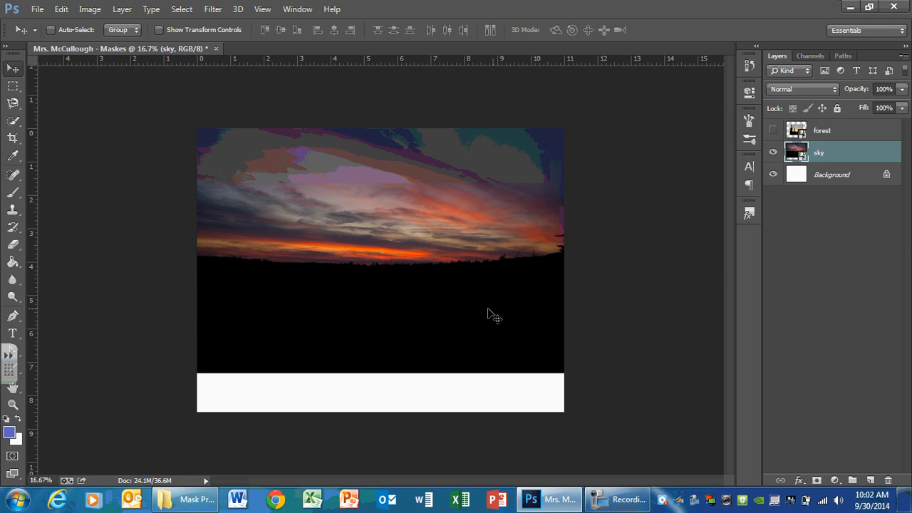
{"action": "key", "text": "alt+t"}
{"action": "key", "text": "Escape"}
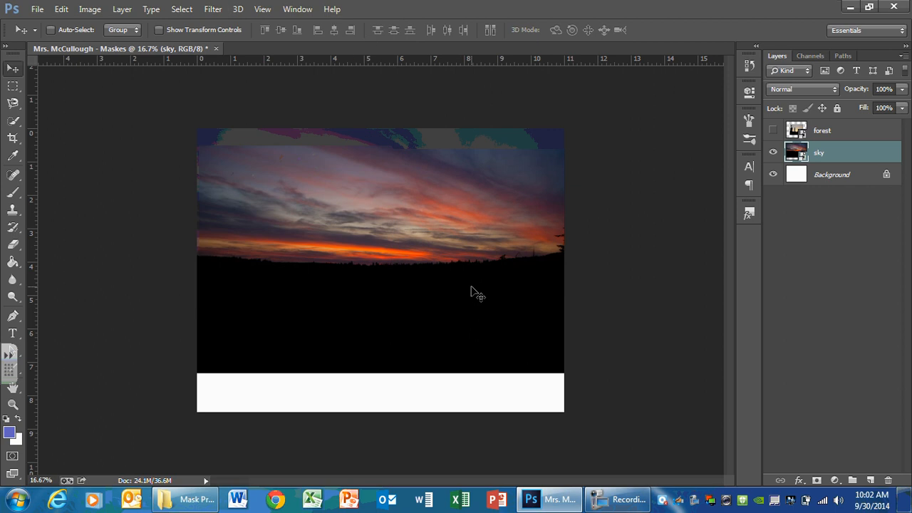
{"action": "key", "text": "ctrl+t"}
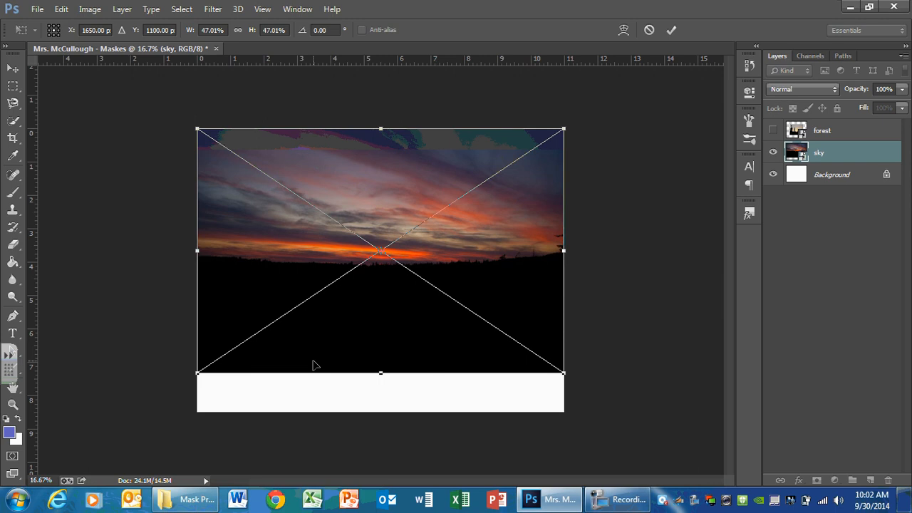
{"action": "key", "text": "Return"}
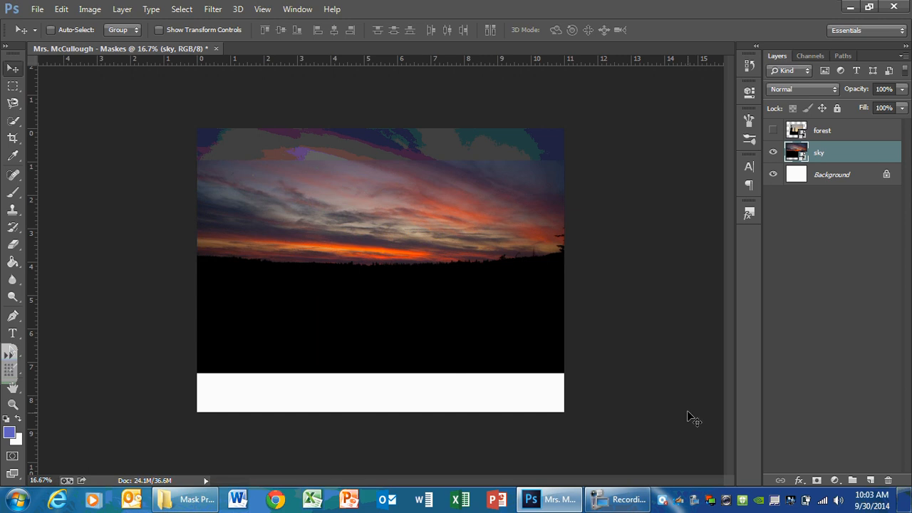
Show the forest layer, scale its image proportionally to about 147% to span the canvas width, and move it up
{"action": "left_click", "coordinate": [772, 131]}
{"action": "left_click", "coordinate": [800, 133]}
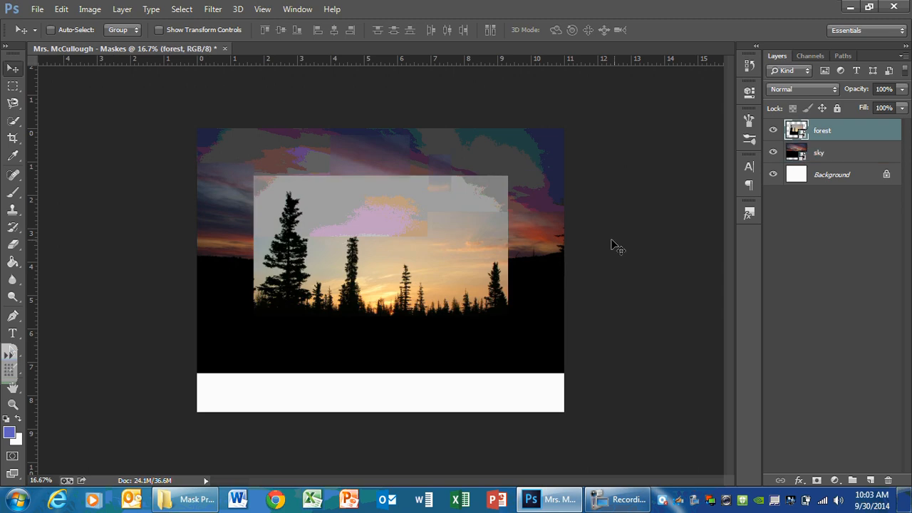
{"action": "key", "text": "alt"}
{"action": "key", "text": "ctrl+t"}
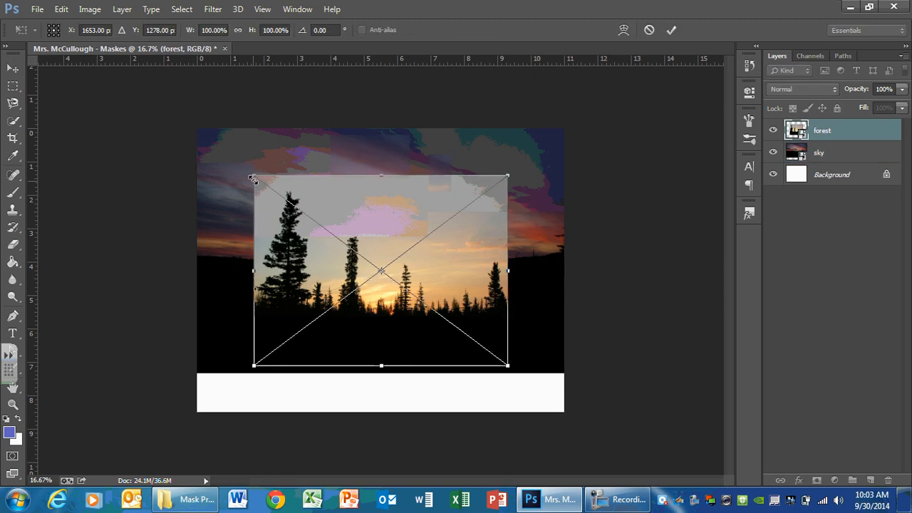
{"action": "left_click_drag", "start_coordinate": [253, 180], "coordinate": [204, 129]}
{"action": "left_click_drag", "start_coordinate": [509, 366], "coordinate": [576, 390]}
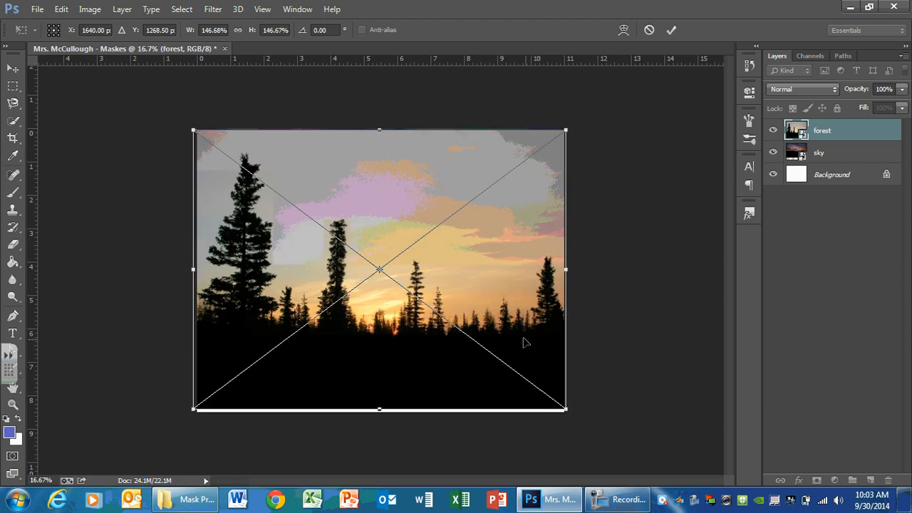
{"action": "left_click_drag", "start_coordinate": [524, 342], "coordinate": [527, 319]}
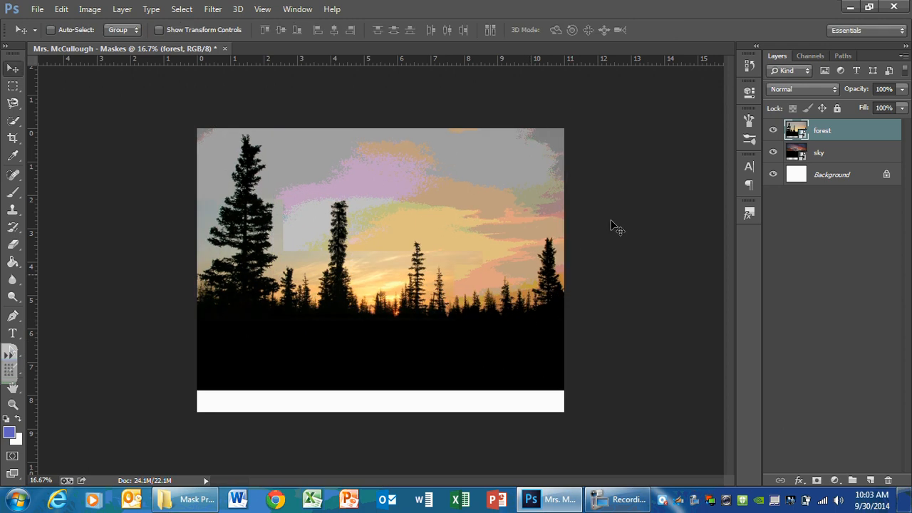
Lower the forest layer's opacity to 37% and move the forest up toward the horizon of the sky image
{"action": "left_click", "coordinate": [773, 131]}
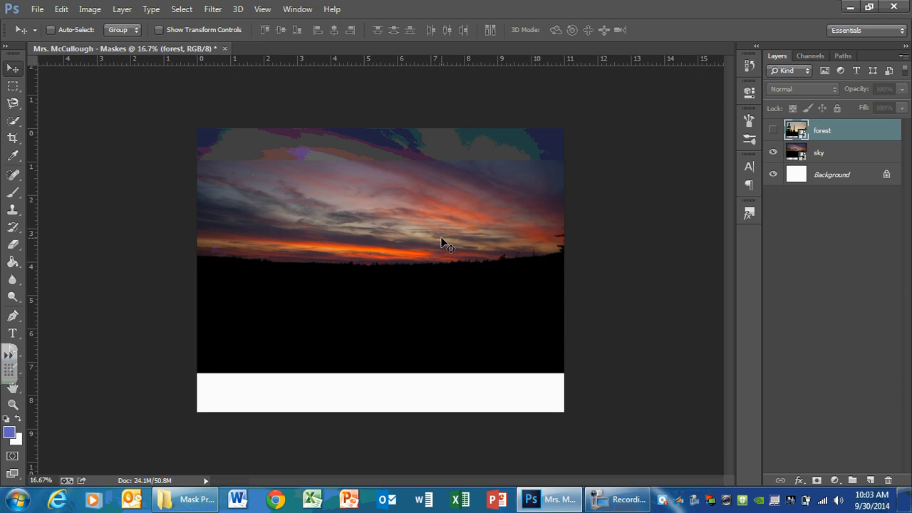
{"action": "left_click", "coordinate": [773, 130]}
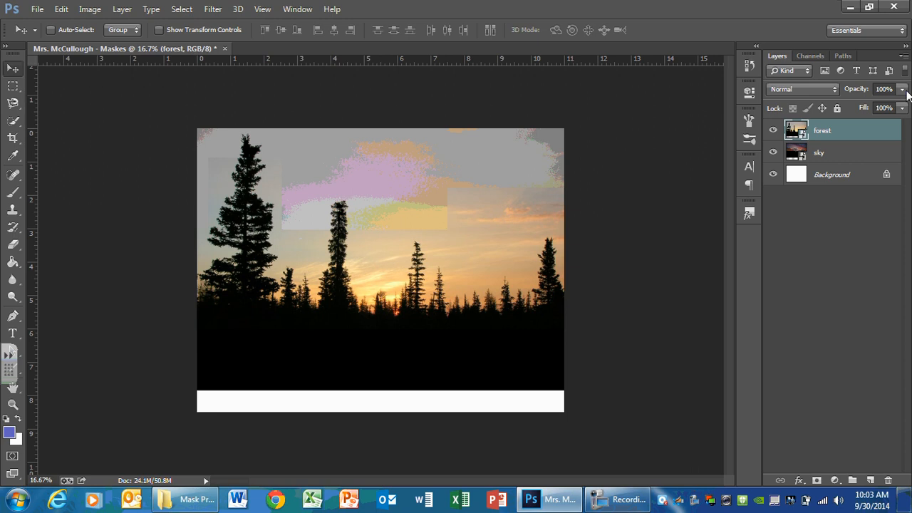
{"action": "left_click", "coordinate": [903, 91]}
{"action": "left_click_drag", "start_coordinate": [900, 108], "coordinate": [828, 108]}
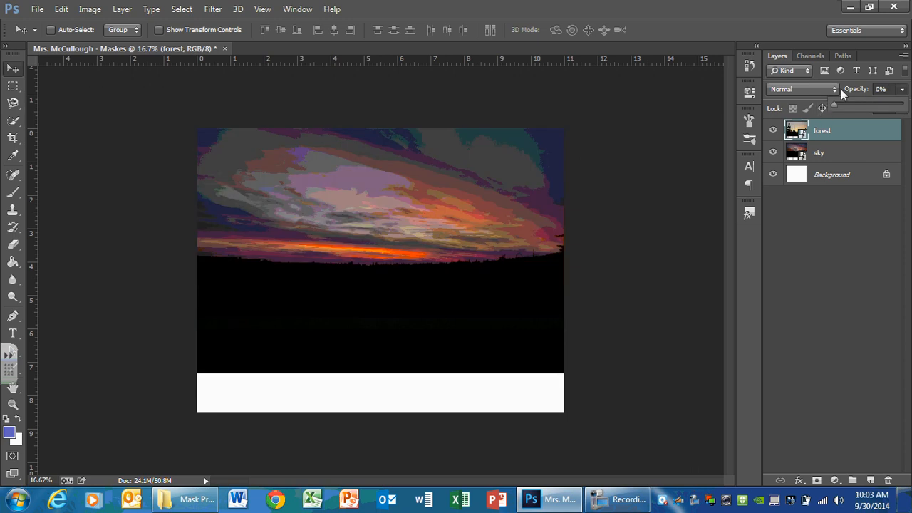
{"action": "left_click_drag", "start_coordinate": [834, 106], "coordinate": [862, 106]}
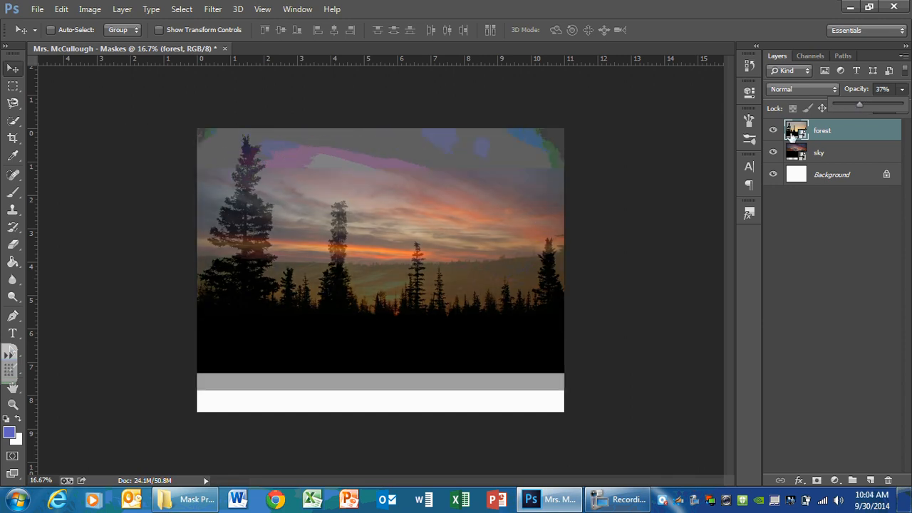
{"action": "left_click", "coordinate": [420, 346]}
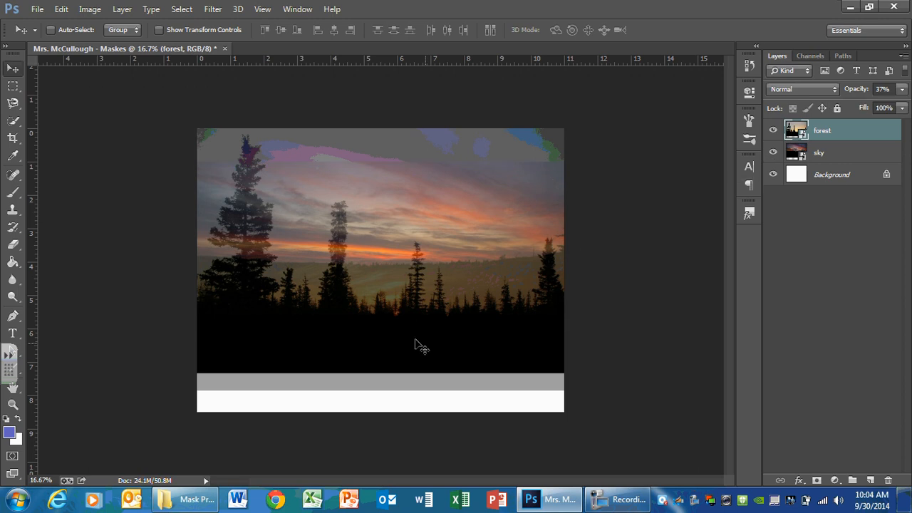
{"action": "left_click_drag", "start_coordinate": [416, 341], "coordinate": [405, 326]}
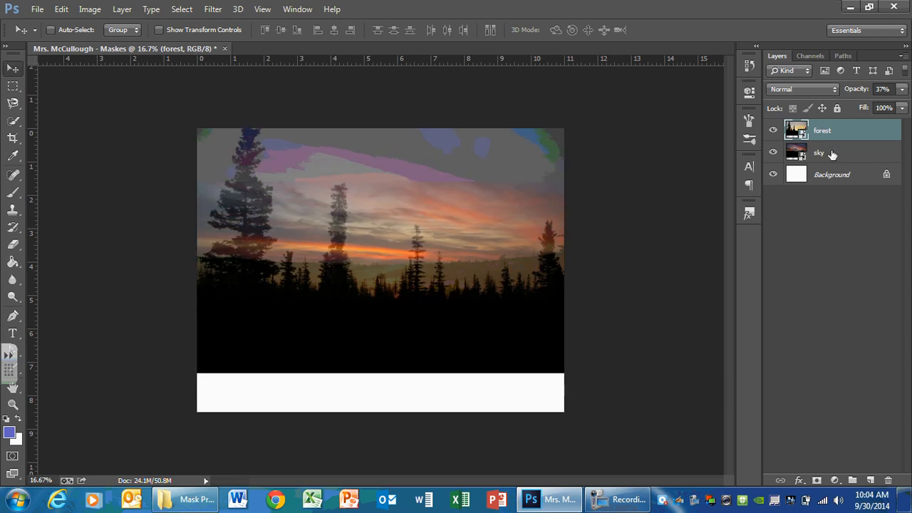
Enlarge the sky image proportionally to about 54%, keeping its upper edge on the canvas's upper edge
{"action": "left_click", "coordinate": [826, 153]}
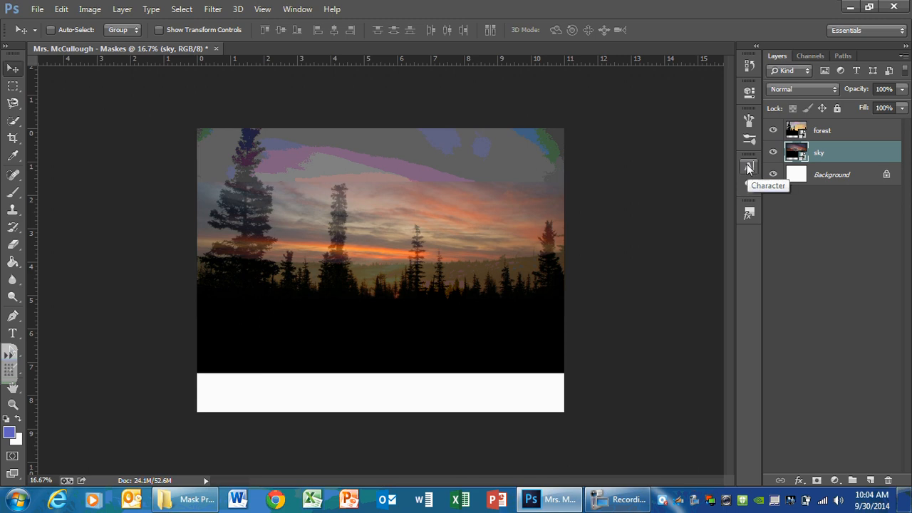
{"action": "key", "text": "ctrl+t"}
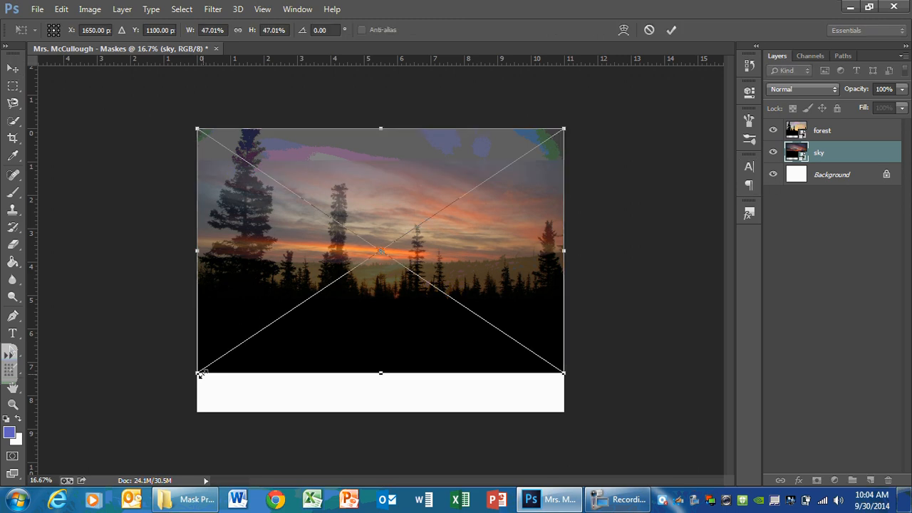
{"action": "left_click_drag", "start_coordinate": [201, 374], "coordinate": [151, 419]}
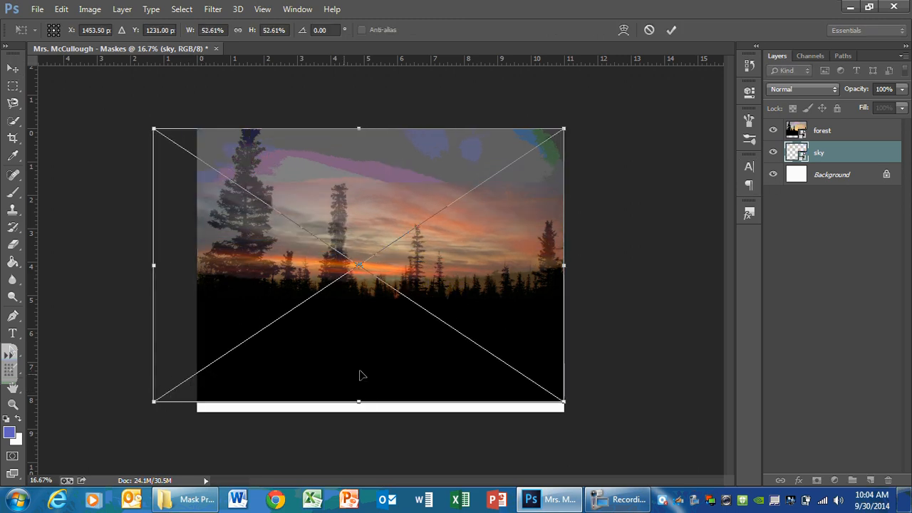
{"action": "mouse_move", "coordinate": [366, 363]}
{"action": "left_mouse_down"}
{"action": "mouse_move", "coordinate": [370, 373]}
{"action": "mouse_move", "coordinate": [369, 364]}
{"action": "left_mouse_up"}
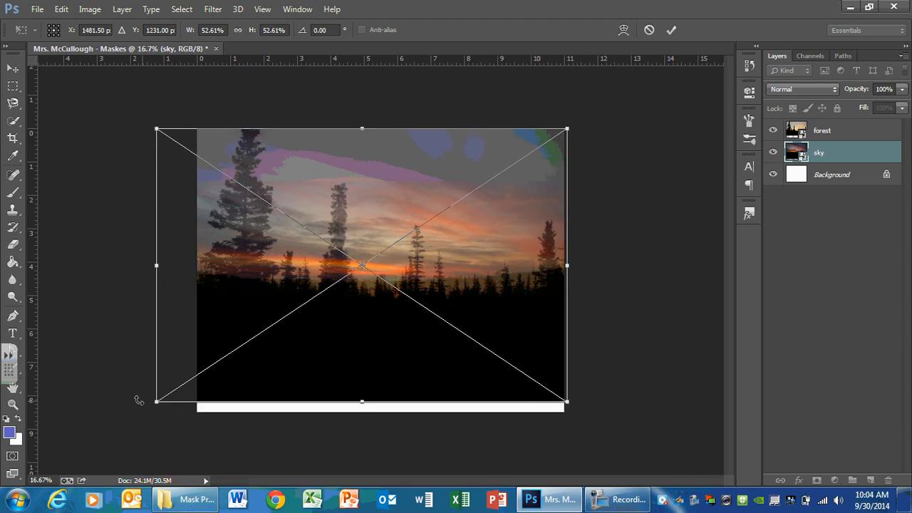
{"action": "left_click_drag", "start_coordinate": [157, 402], "coordinate": [145, 408]}
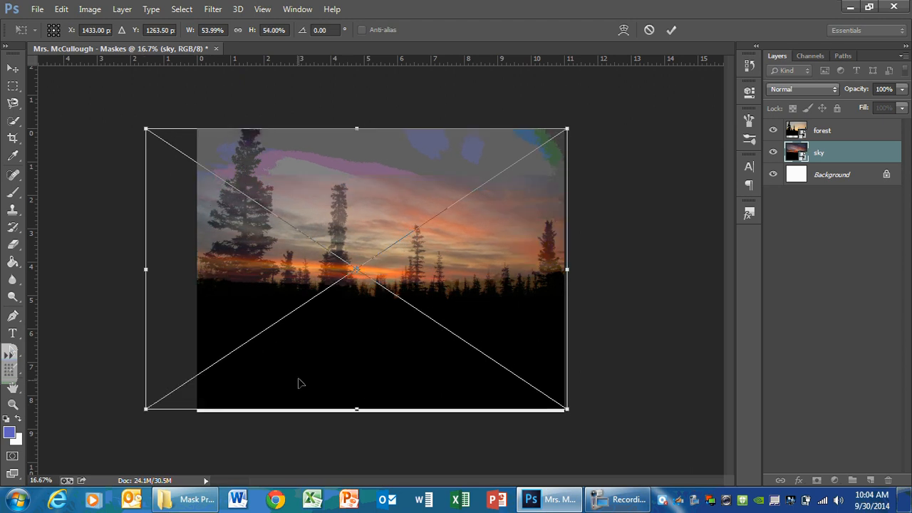
{"action": "key", "text": "Return"}
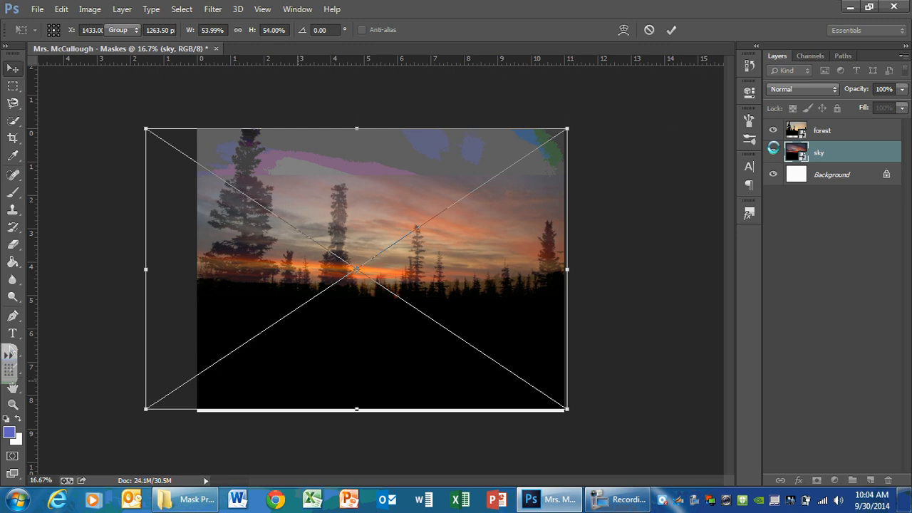
Nudge the forest layer up in small increments until its tree line meets the horizon of the sky image
{"action": "left_click", "coordinate": [820, 132]}
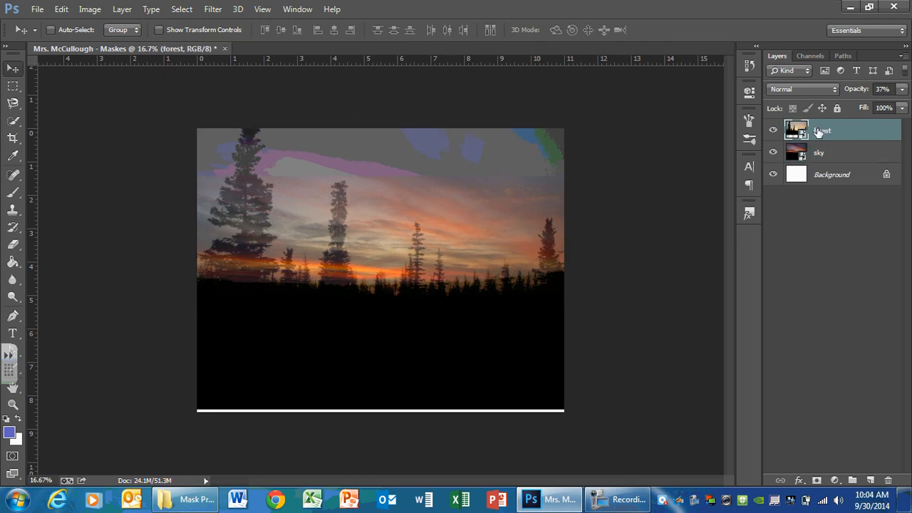
{"action": "key", "text": "shift+Up"}
{"action": "key", "text": "shift+Up"}
{"action": "key", "text": "shift+Up"}
{"action": "key", "text": "shift+Up"}
{"action": "key", "text": "shift+Up"}
{"action": "key", "text": "shift+Up"}
{"action": "key", "text": "shift+Up"}
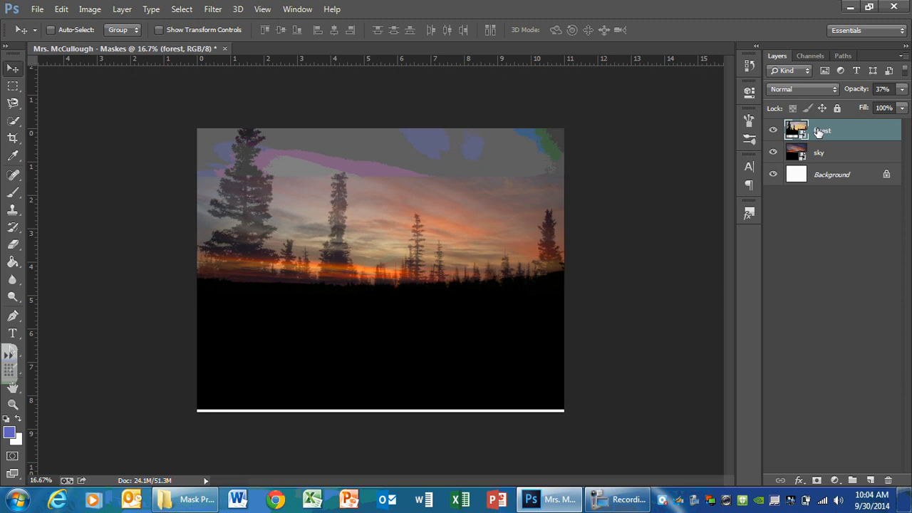
{"action": "key", "text": "shift+Up"}
{"action": "key", "text": "shift+Up"}
{"action": "key", "text": "shift+Up"}
{"action": "key", "text": "shift+Up"}
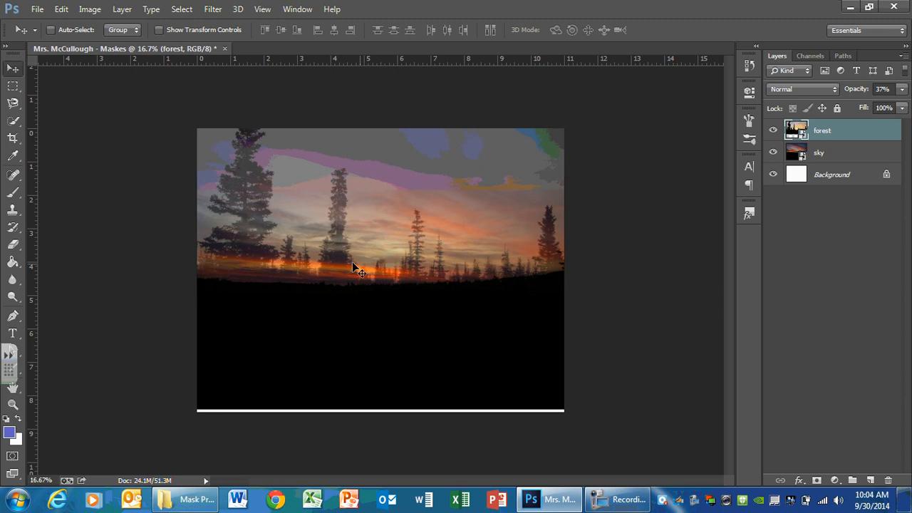
Compare the composition with the forest layer hidden and shown, restore its opacity to 100%, and deselect all layers
{"action": "left_click", "coordinate": [772, 129]}
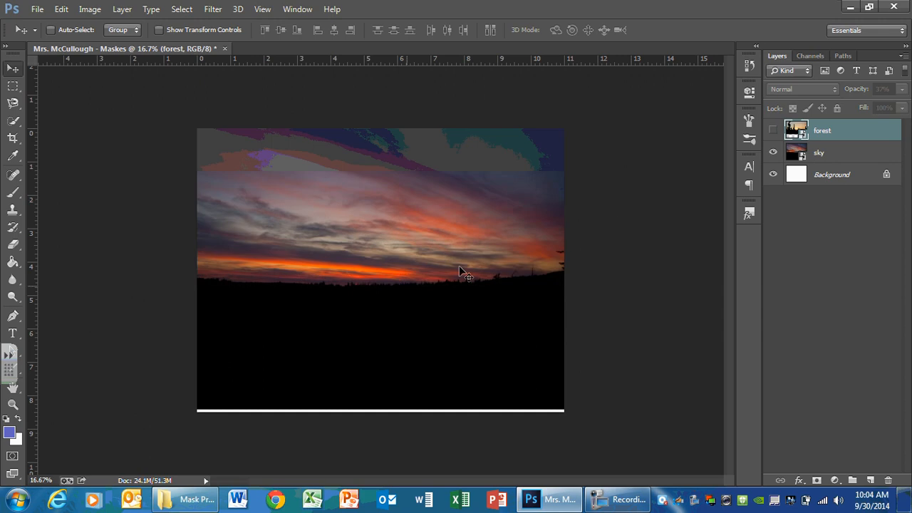
{"action": "left_click", "coordinate": [773, 130]}
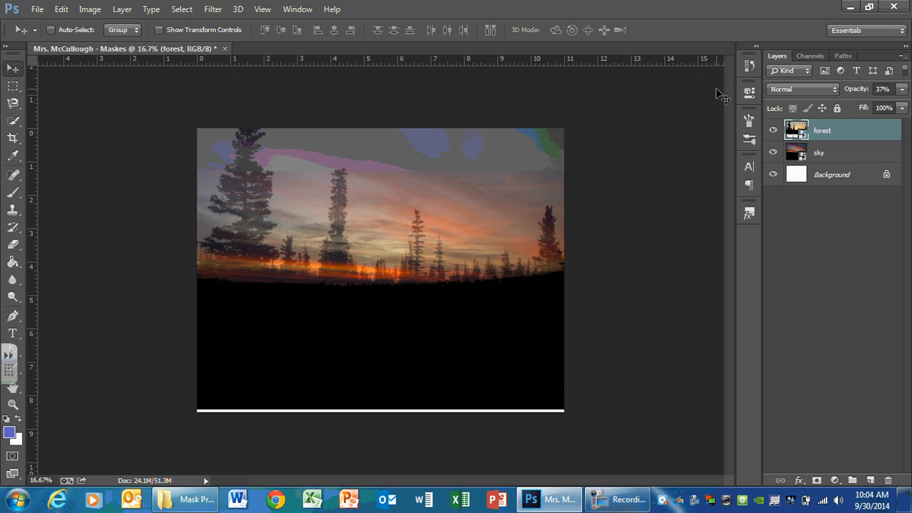
{"action": "left_click", "coordinate": [902, 90]}
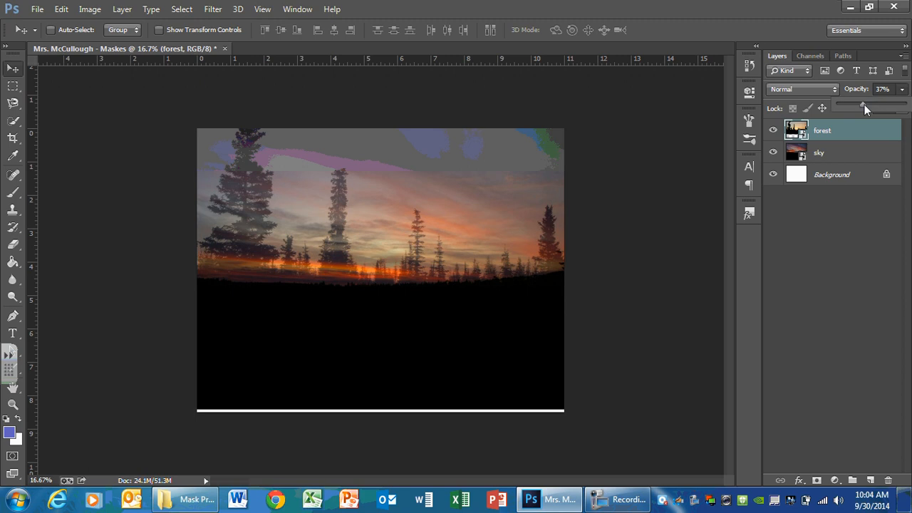
{"action": "left_click_drag", "start_coordinate": [864, 105], "coordinate": [905, 105]}
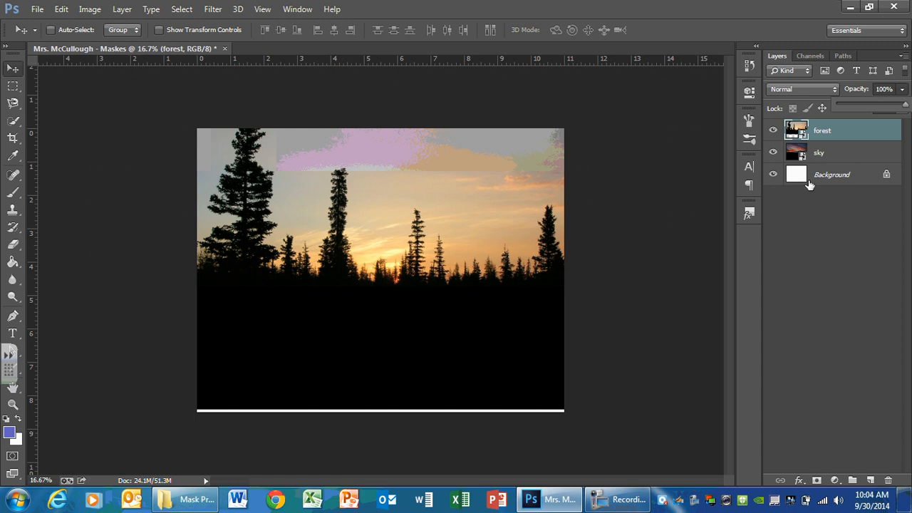
{"action": "left_click", "coordinate": [799, 222]}
{"action": "left_click", "coordinate": [798, 222]}
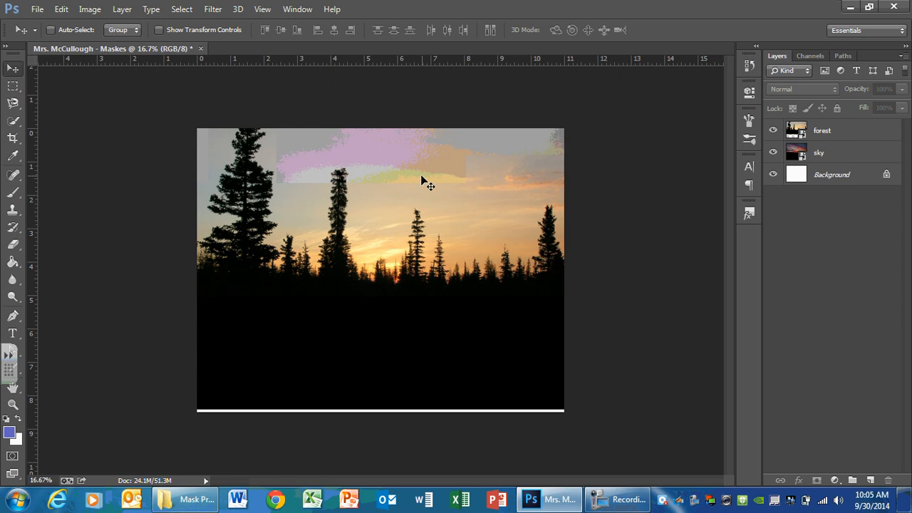
Open Layer Mask Example Photo from the Mask Project's Student Files folder, examine the mask thumbnail and mask control enlarged, and close it
{"action": "left_click", "coordinate": [168, 502]}
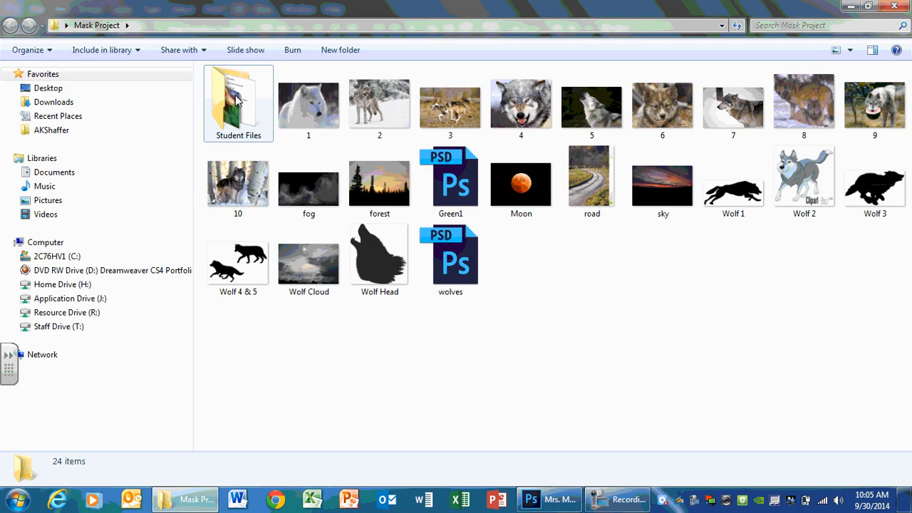
{"action": "double_click", "coordinate": [237, 101]}
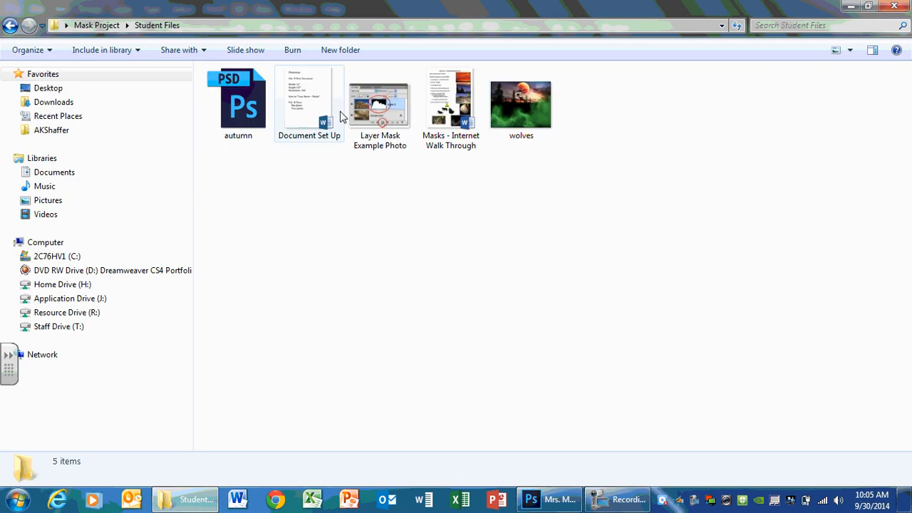
{"action": "left_click", "coordinate": [352, 124]}
{"action": "double_click", "coordinate": [353, 125]}
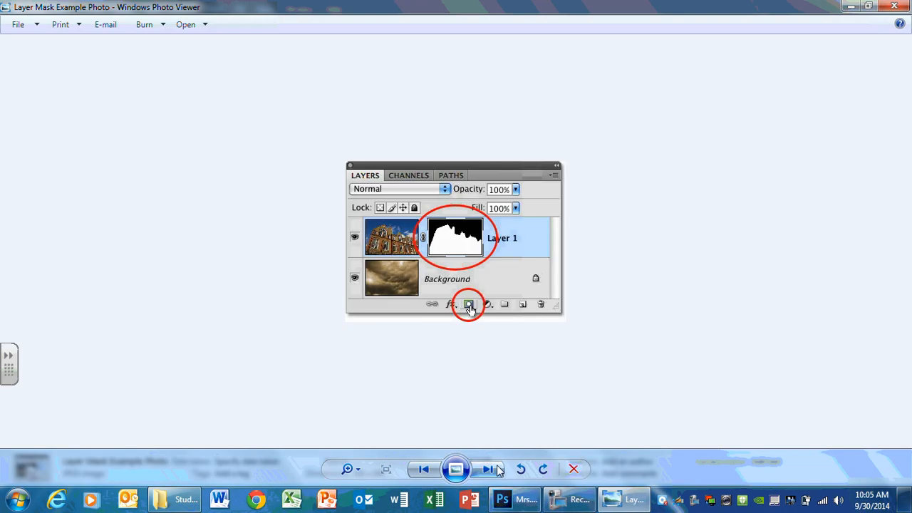
{"action": "left_click_drag", "start_coordinate": [354, 470], "coordinate": [357, 449]}
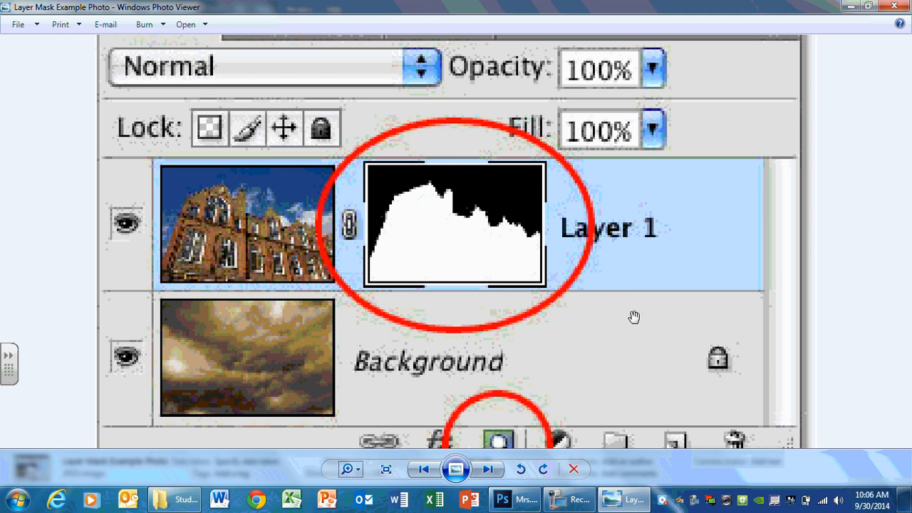
{"action": "scroll", "coordinate": [545, 405], "scroll_direction": "up", "scroll_amount": 2}
{"action": "scroll", "coordinate": [545, 405], "scroll_direction": "down", "scroll_amount": 3}
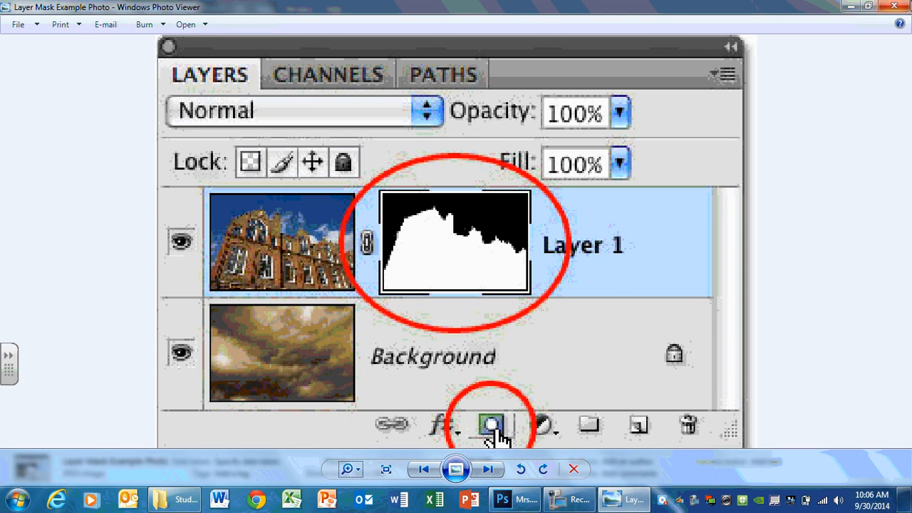
{"action": "key", "text": "alt+F4"}
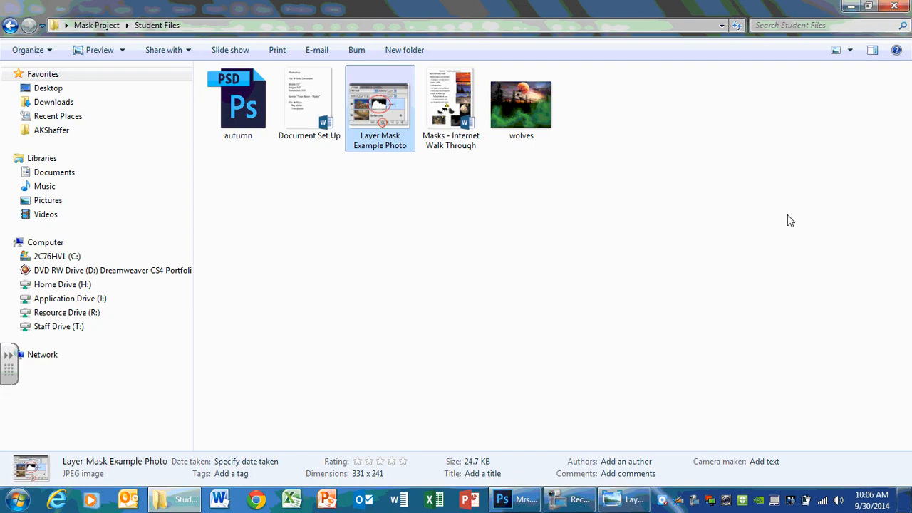
Return to Photoshop and add a layer mask to the forest layer
{"action": "left_click", "coordinate": [849, 7]}
{"action": "left_click", "coordinate": [829, 133]}
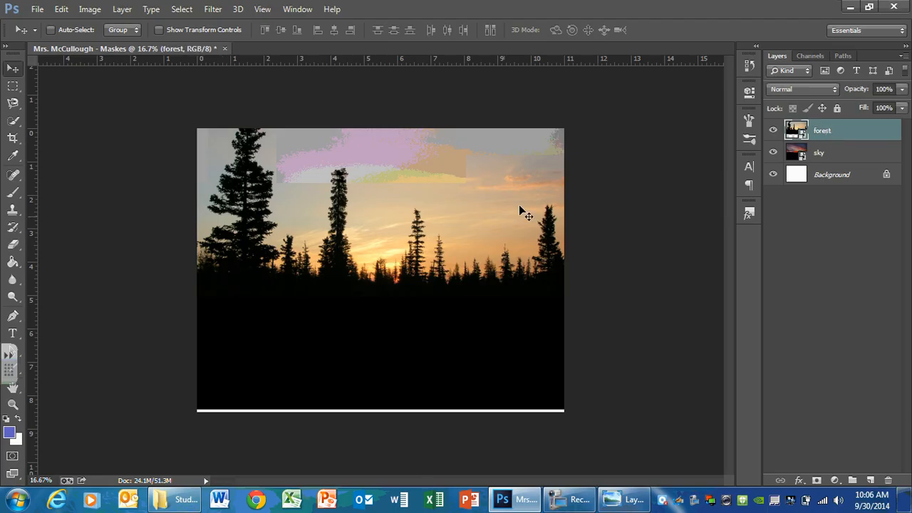
{"action": "left_click", "coordinate": [818, 481]}
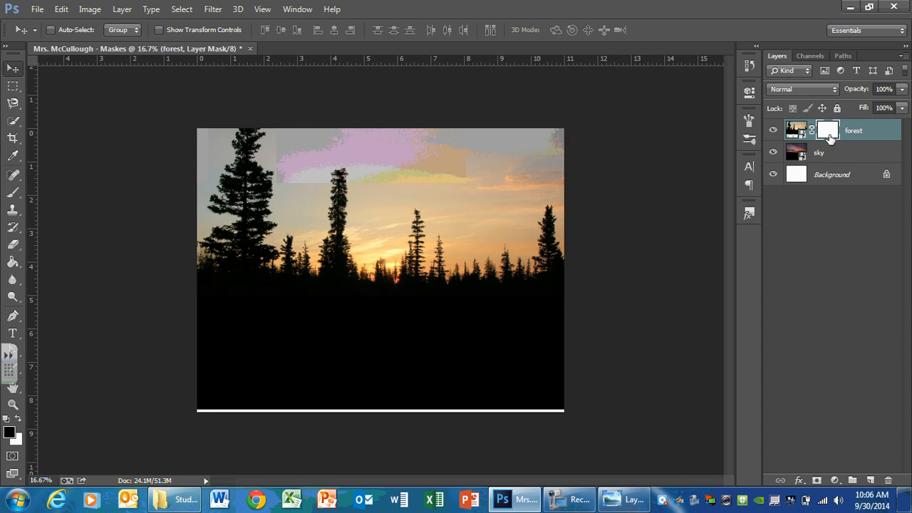
Switch between the forest layer's image and mask thumbnails to compare their selection states, ending on the image
{"action": "left_click", "coordinate": [796, 131]}
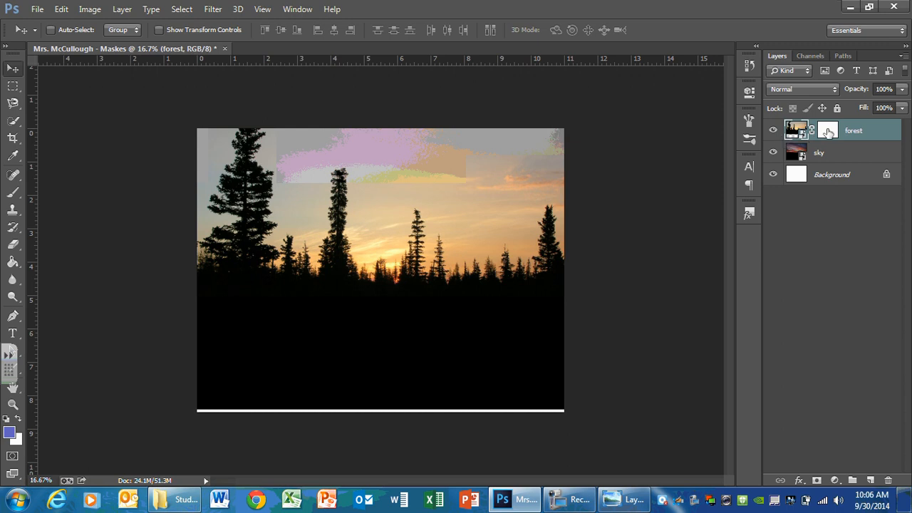
{"action": "left_click", "coordinate": [828, 133]}
{"action": "left_click", "coordinate": [797, 131]}
{"action": "left_click", "coordinate": [826, 132]}
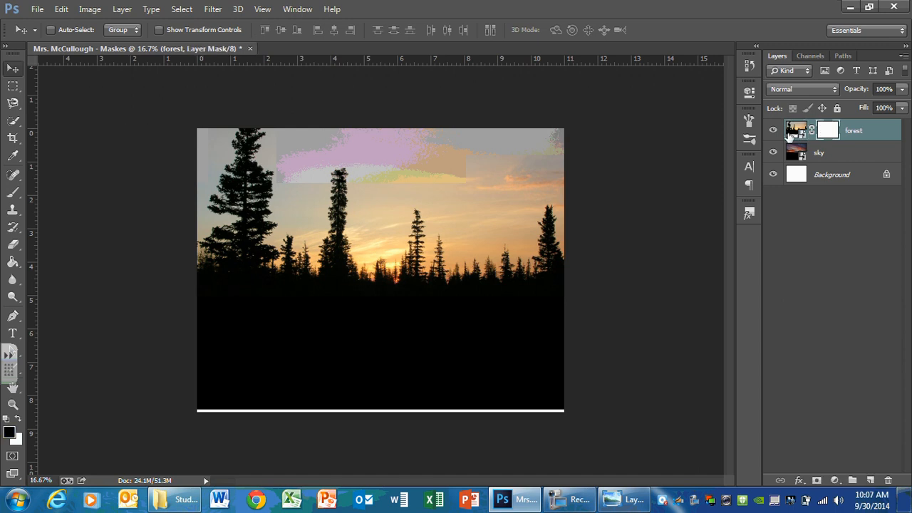
{"action": "left_click", "coordinate": [792, 133]}
{"action": "left_click", "coordinate": [832, 132]}
{"action": "left_click", "coordinate": [798, 131]}
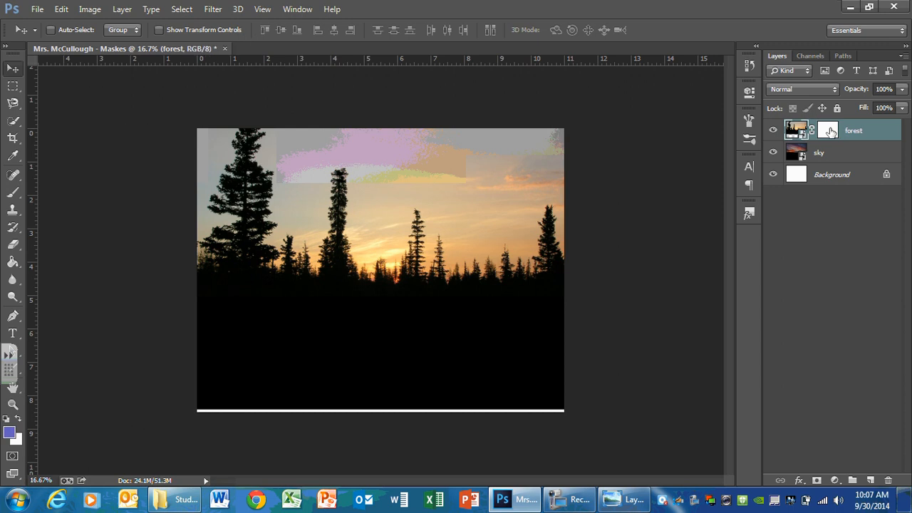
Target the forest layer's mask and choose the Hard Round Brush tip at 1024 px and 100% hardness
{"action": "left_click", "coordinate": [831, 132]}
{"action": "left_click", "coordinate": [830, 131]}
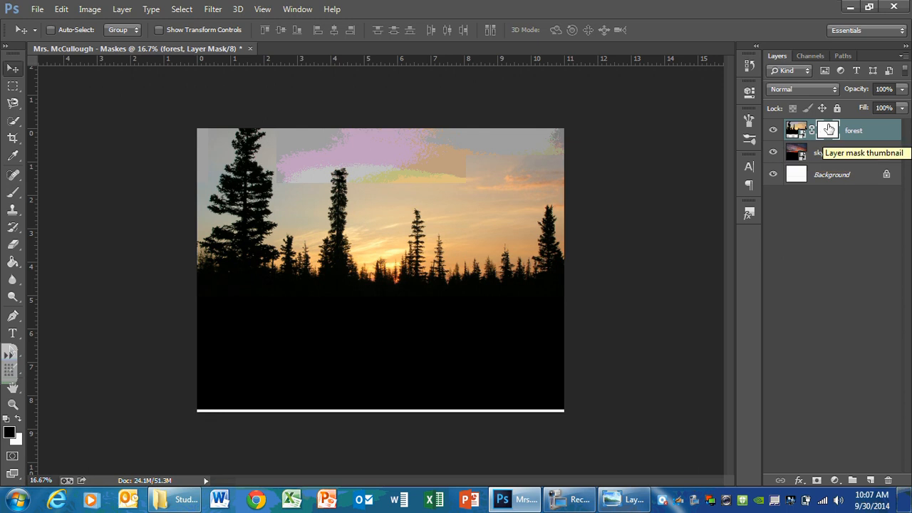
{"action": "left_click", "coordinate": [12, 193]}
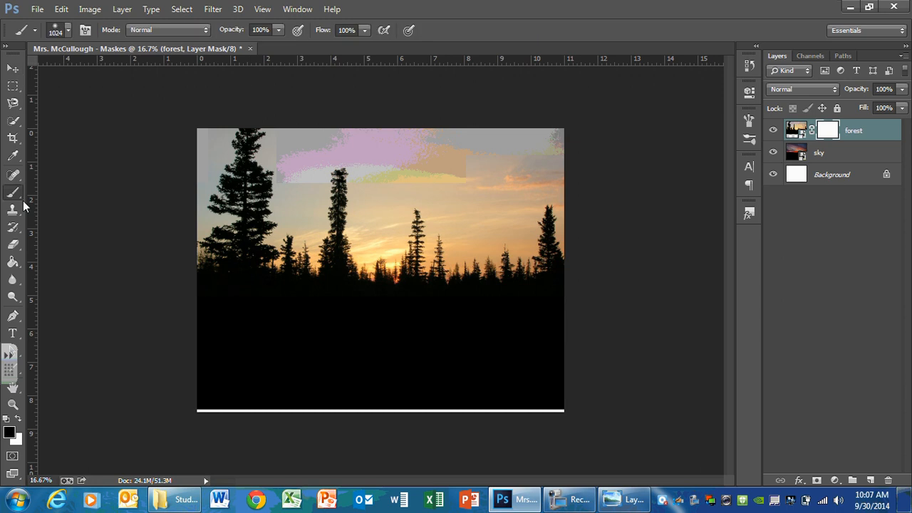
{"action": "left_click", "coordinate": [68, 30]}
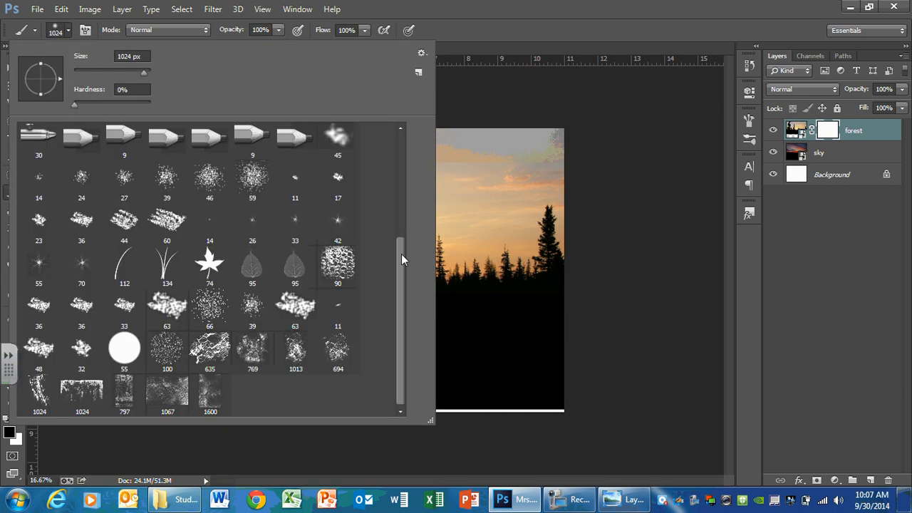
{"action": "left_click_drag", "start_coordinate": [401, 255], "coordinate": [75, 155]}
{"action": "left_click", "coordinate": [82, 146]}
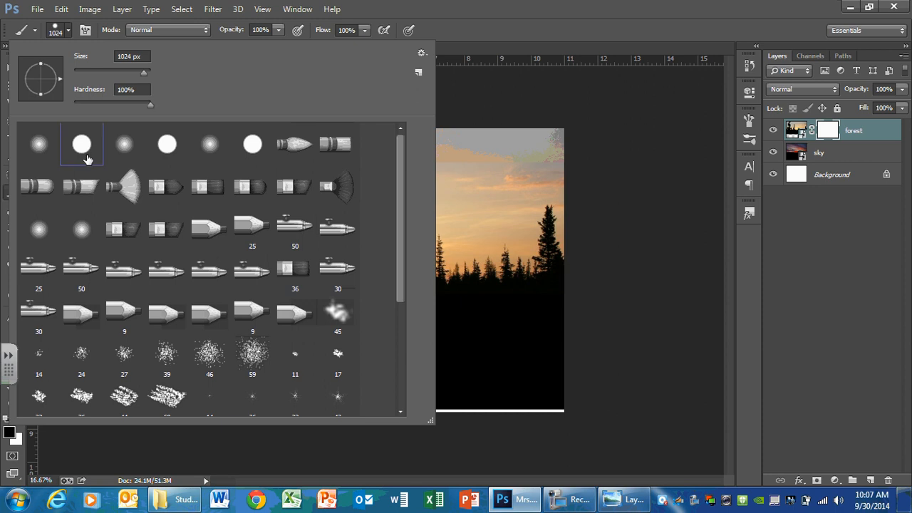
{"action": "left_click", "coordinate": [69, 30]}
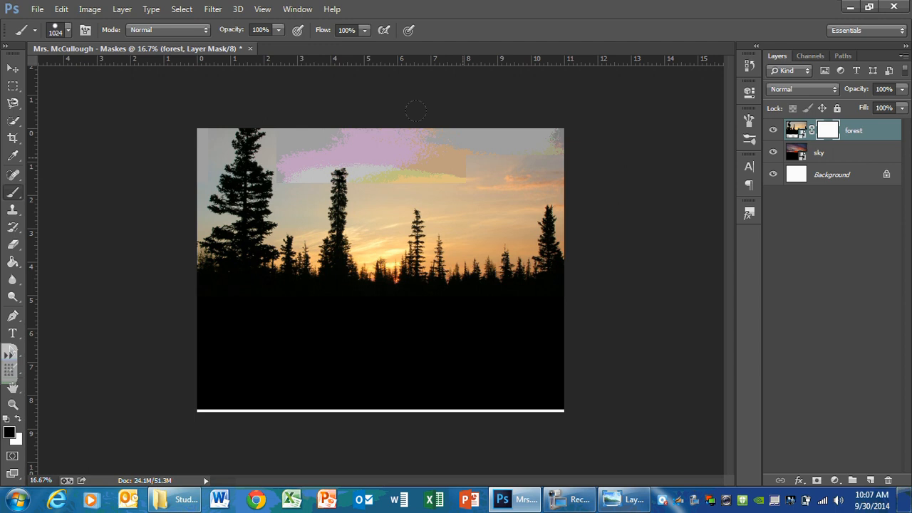
Paint black across the forest's upper-right sky on the mask, restore it with white, and switch the foreground back to black
{"action": "mouse_move", "coordinate": [416, 110]}
{"action": "left_mouse_down"}
{"action": "mouse_move", "coordinate": [492, 86]}
{"action": "mouse_move", "coordinate": [364, 89]}
{"action": "mouse_move", "coordinate": [552, 184]}
{"action": "left_mouse_up"}
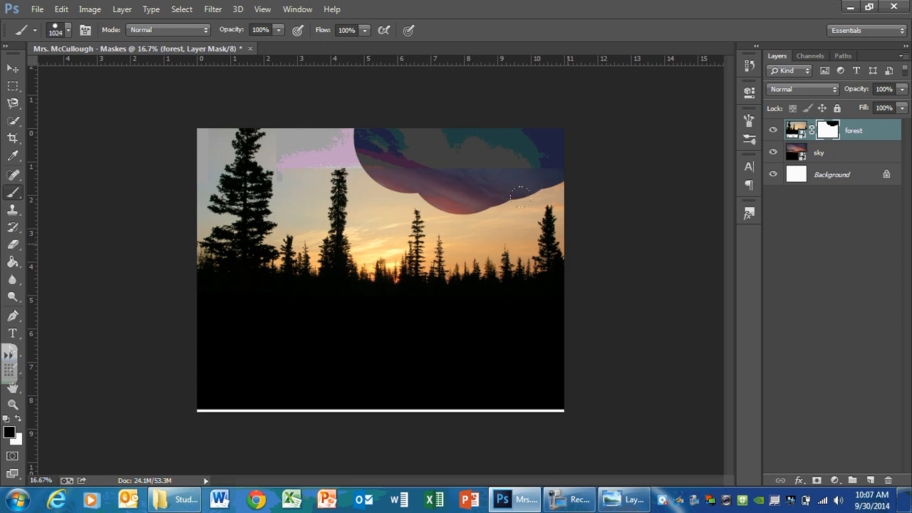
{"action": "key", "text": "x"}
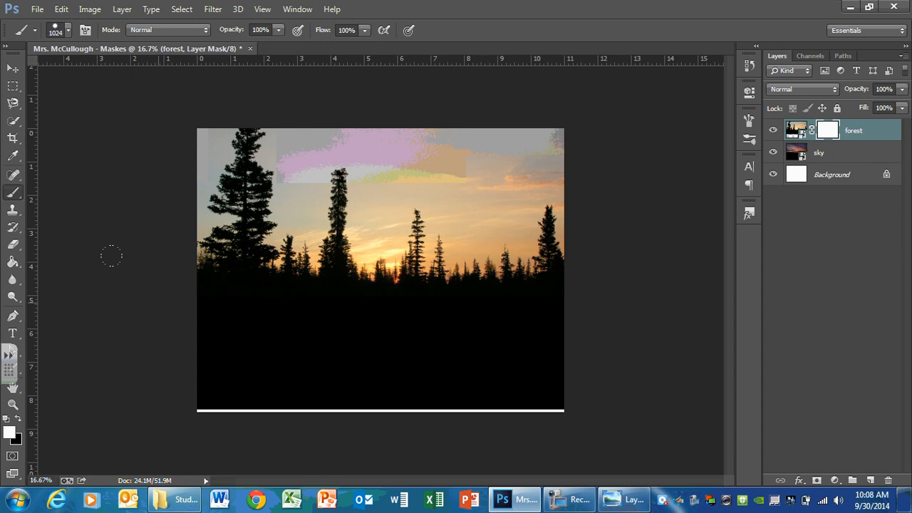
{"action": "key", "text": "x"}
{"action": "left_click", "coordinate": [17, 422]}
{"action": "key", "text": "x"}
{"action": "key", "text": "x"}
{"action": "key", "text": "x"}
Mask out a rounded patch of the forest's upper-right sky in black and paint it back in white
{"action": "left_click", "coordinate": [488, 153]}
{"action": "key", "text": "x"}
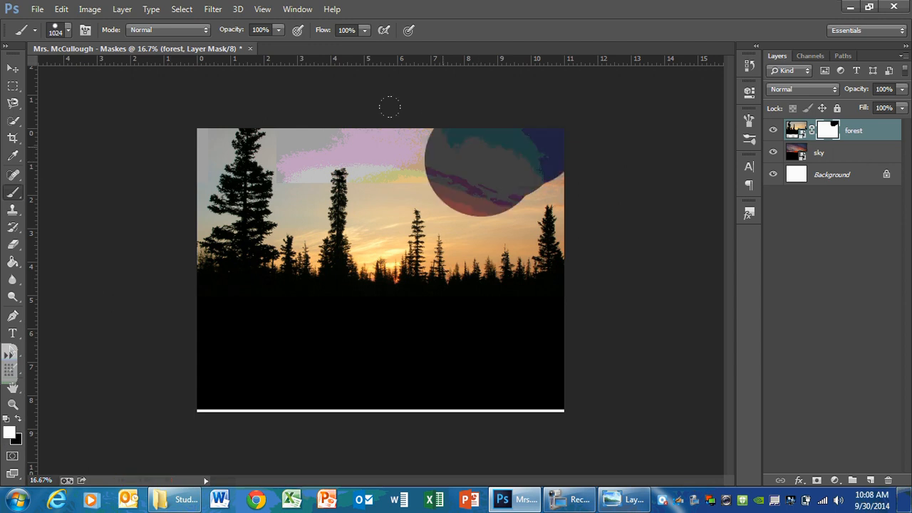
{"action": "left_click", "coordinate": [461, 144]}
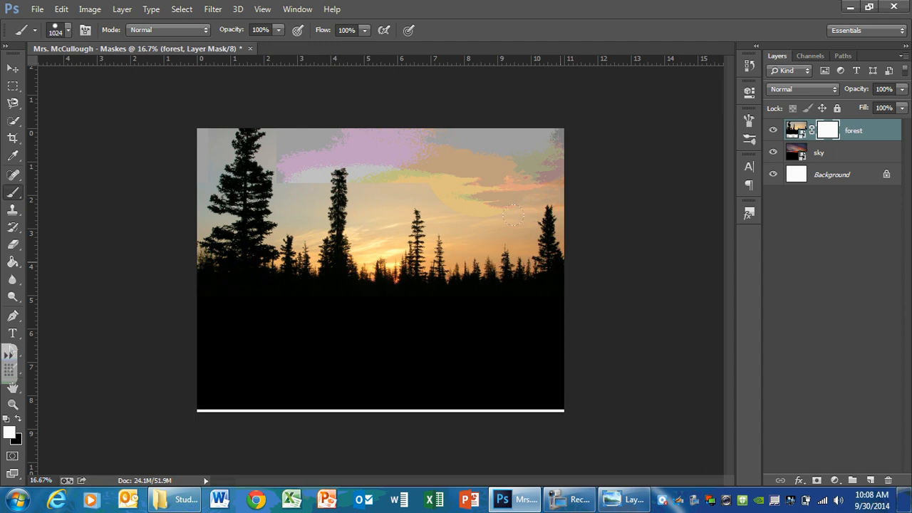
{"action": "left_click_drag", "start_coordinate": [513, 215], "coordinate": [503, 226]}
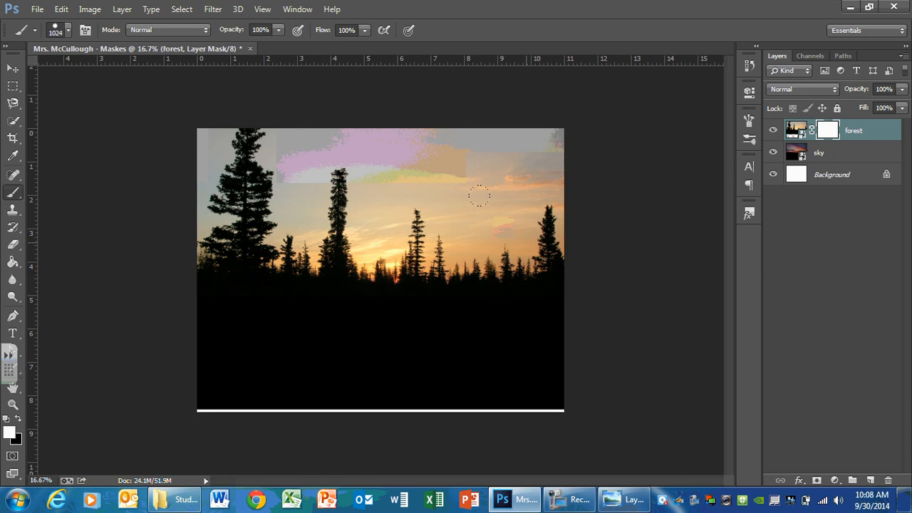
Mask out the forest's middle sky and trees in black, reducing the brush to 600 px, and paint them back in white
{"action": "key", "text": "x"}
{"action": "key", "text": "bracketleft"}
{"action": "left_click_drag", "start_coordinate": [404, 165], "coordinate": [467, 186]}
{"action": "key", "text": "bracketleft"}
{"action": "key", "text": "bracketleft"}
{"action": "key", "text": "bracketleft"}
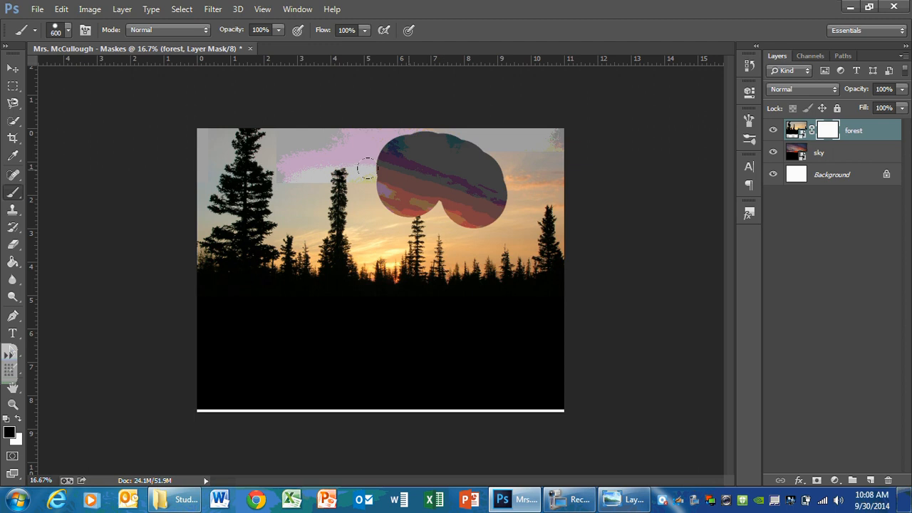
{"action": "left_click_drag", "start_coordinate": [366, 169], "coordinate": [340, 255]}
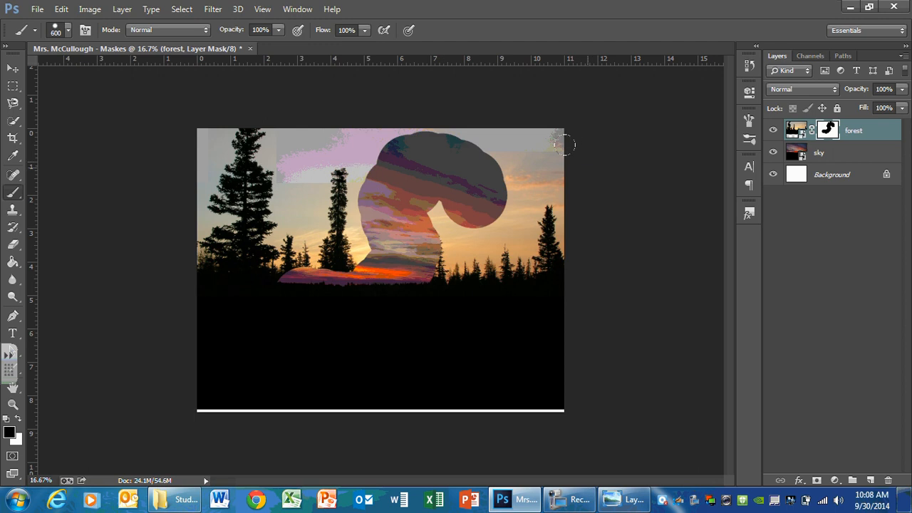
{"action": "key", "text": "x"}
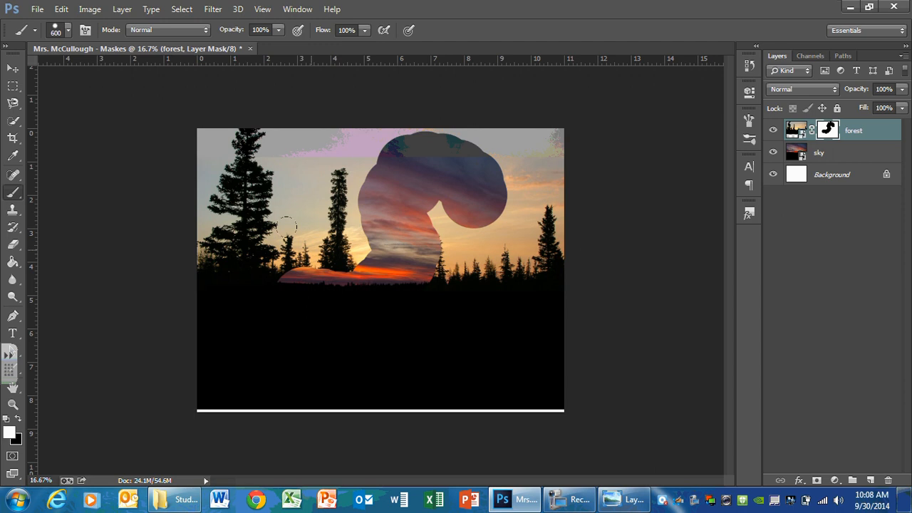
{"action": "mouse_move", "coordinate": [288, 280]}
{"action": "left_mouse_down"}
{"action": "mouse_move", "coordinate": [314, 289]}
{"action": "mouse_move", "coordinate": [383, 230]}
{"action": "mouse_move", "coordinate": [406, 123]}
{"action": "mouse_move", "coordinate": [456, 153]}
{"action": "left_mouse_up"}
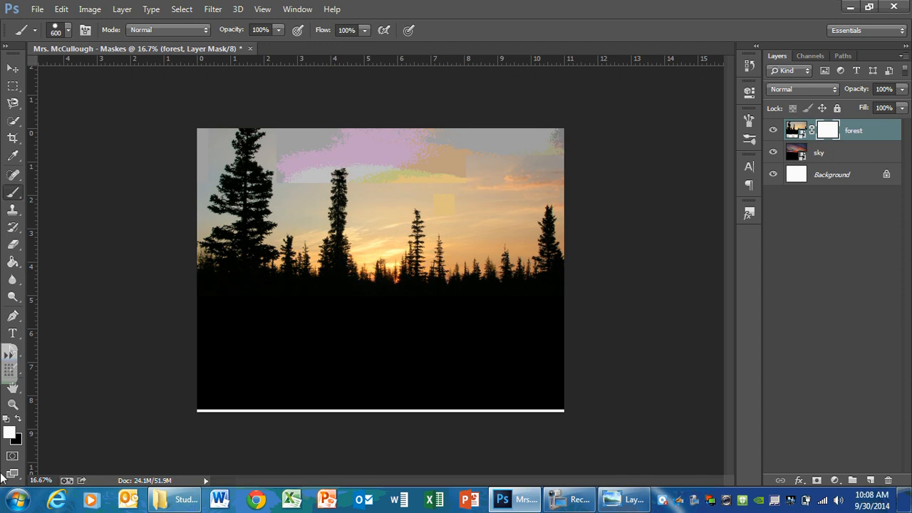
Mask out the forest's sky in black from the second tall tree to the right edge, reducing the brush to 150 px near trees
{"action": "key", "text": "x"}
{"action": "mouse_move", "coordinate": [514, 114]}
{"action": "left_mouse_down"}
{"action": "mouse_move", "coordinate": [387, 118]}
{"action": "mouse_move", "coordinate": [460, 178]}
{"action": "mouse_move", "coordinate": [547, 136]}
{"action": "mouse_move", "coordinate": [480, 186]}
{"action": "mouse_move", "coordinate": [447, 191]}
{"action": "mouse_move", "coordinate": [399, 143]}
{"action": "mouse_move", "coordinate": [356, 198]}
{"action": "left_mouse_up"}
{"action": "key", "text": "bracketleft"}
{"action": "key", "text": "bracketleft"}
{"action": "key", "text": "bracketleft"}
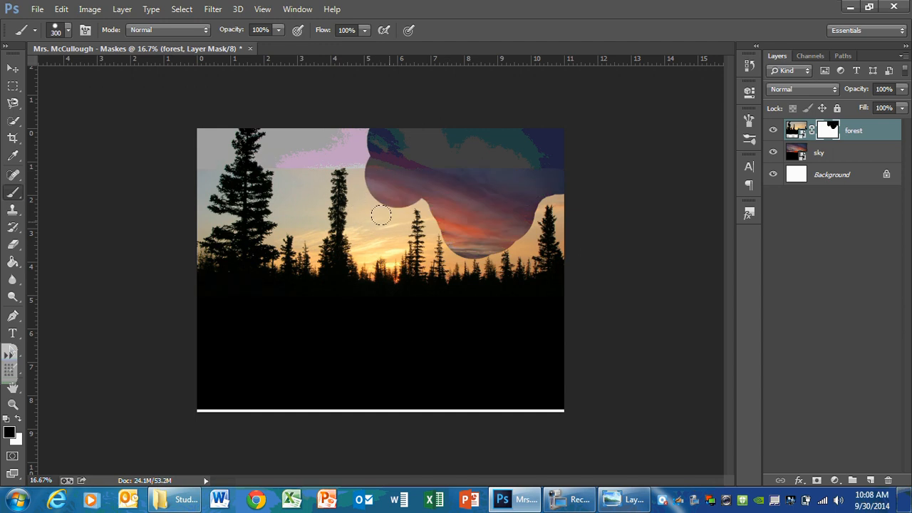
{"action": "key", "text": "bracketleft"}
{"action": "key", "text": "bracketleft"}
{"action": "key", "text": "bracketleft"}
{"action": "key", "text": "bracketleft"}
{"action": "mouse_move", "coordinate": [394, 245]}
{"action": "left_mouse_down"}
{"action": "mouse_move", "coordinate": [397, 214]}
{"action": "mouse_move", "coordinate": [371, 251]}
{"action": "mouse_move", "coordinate": [358, 234]}
{"action": "mouse_move", "coordinate": [371, 145]}
{"action": "left_mouse_up"}
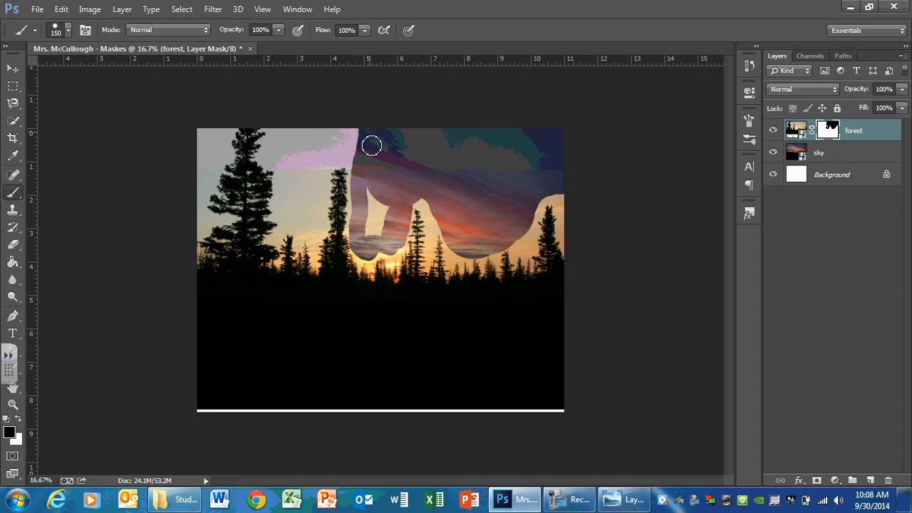
{"action": "mouse_move", "coordinate": [364, 224]}
{"action": "left_mouse_down"}
{"action": "mouse_move", "coordinate": [399, 184]}
{"action": "mouse_move", "coordinate": [384, 192]}
{"action": "mouse_move", "coordinate": [435, 201]}
{"action": "mouse_move", "coordinate": [433, 208]}
{"action": "mouse_move", "coordinate": [519, 235]}
{"action": "mouse_move", "coordinate": [527, 200]}
{"action": "left_mouse_up"}
{"action": "left_click_drag", "start_coordinate": [526, 200], "coordinate": [576, 188]}
With a 250 px brush, mask out the sky above the second tall tree and along its left side
{"action": "key", "text": "ctrl+plus"}
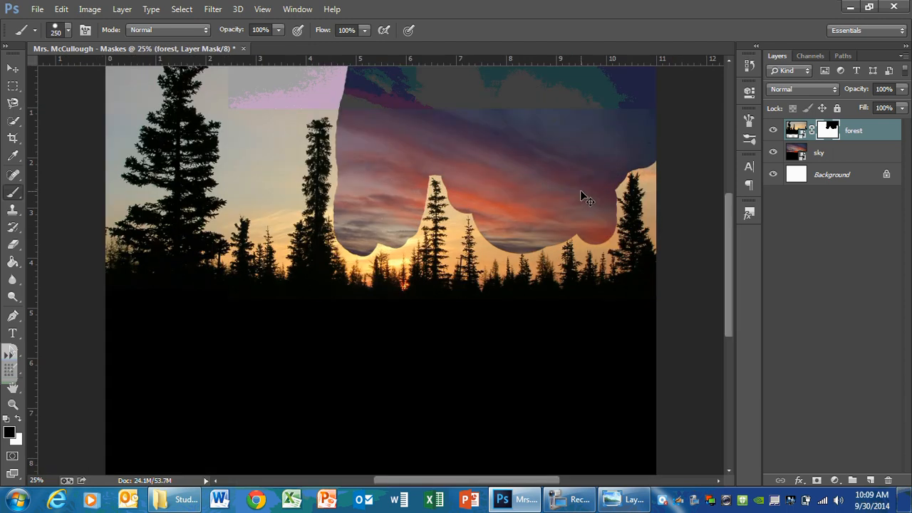
{"action": "key", "text": "ctrl+plus"}
{"action": "scroll", "coordinate": [563, 173], "scroll_direction": "up", "scroll_amount": 1}
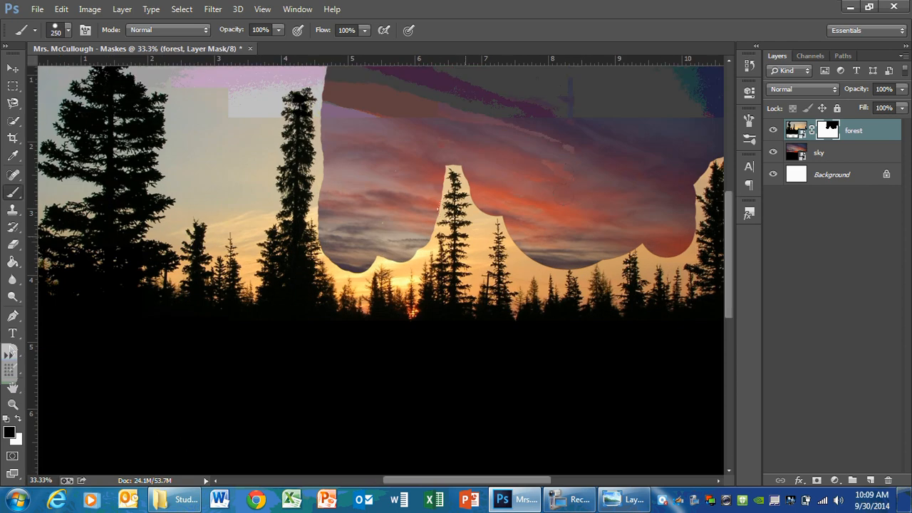
{"action": "scroll", "coordinate": [324, 128], "scroll_direction": "up", "scroll_amount": 4}
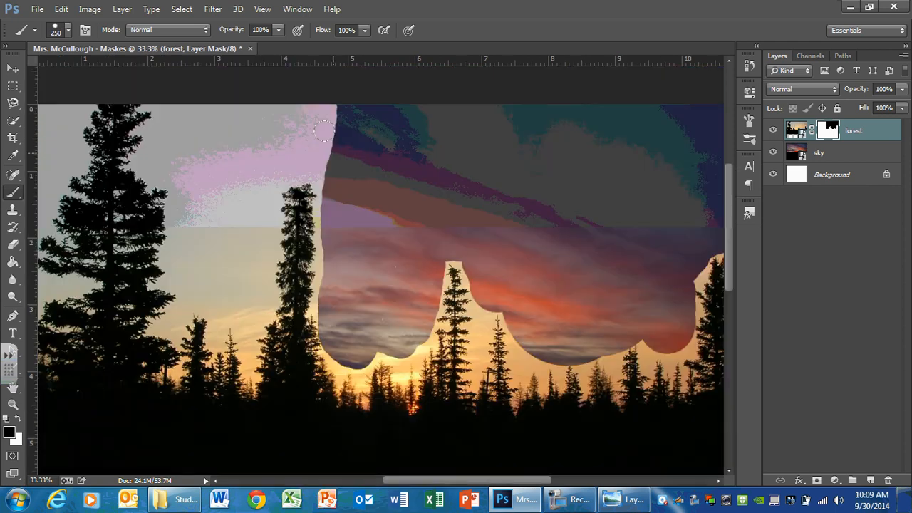
{"action": "mouse_move", "coordinate": [322, 131]}
{"action": "left_mouse_down"}
{"action": "mouse_move", "coordinate": [218, 134]}
{"action": "mouse_move", "coordinate": [313, 165]}
{"action": "left_mouse_up"}
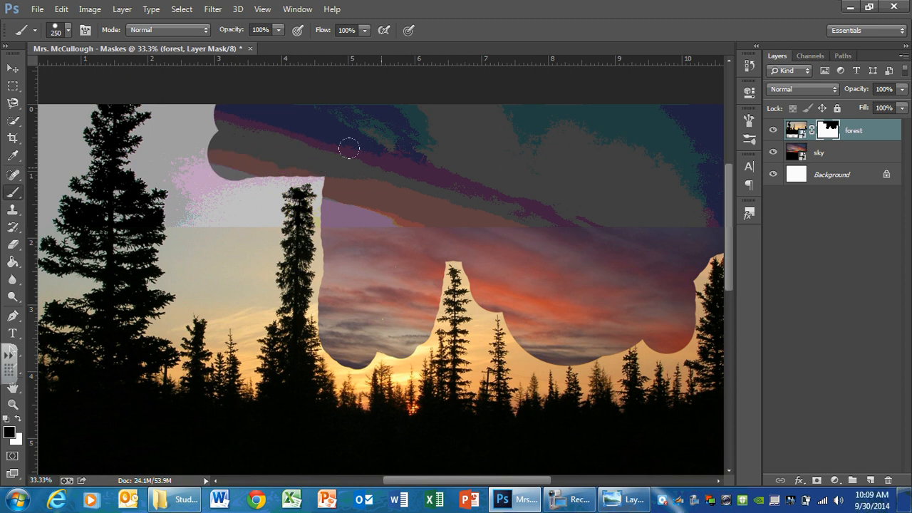
{"action": "mouse_move", "coordinate": [317, 139]}
{"action": "left_mouse_down"}
{"action": "mouse_move", "coordinate": [243, 158]}
{"action": "mouse_move", "coordinate": [215, 269]}
{"action": "mouse_move", "coordinate": [232, 286]}
{"action": "left_mouse_up"}
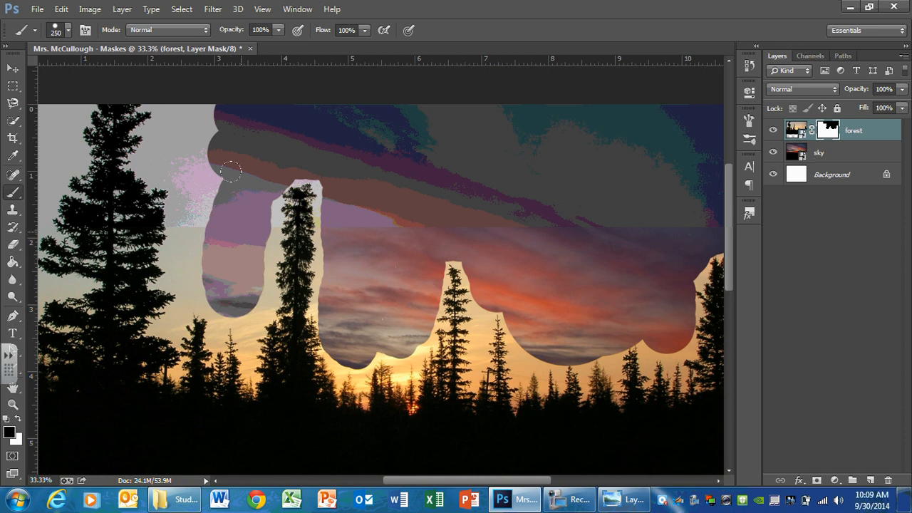
{"action": "mouse_move", "coordinate": [230, 171]}
{"action": "left_mouse_down"}
{"action": "mouse_move", "coordinate": [224, 274]}
{"action": "mouse_move", "coordinate": [208, 288]}
{"action": "left_mouse_up"}
With a 125 px brush, extend the masked sky leftward between the second tall tree and the largest tree
{"action": "key", "text": "bracketleft"}
{"action": "key", "text": "bracketleft"}
{"action": "key", "text": "bracketleft"}
{"action": "key", "text": "bracketleft"}
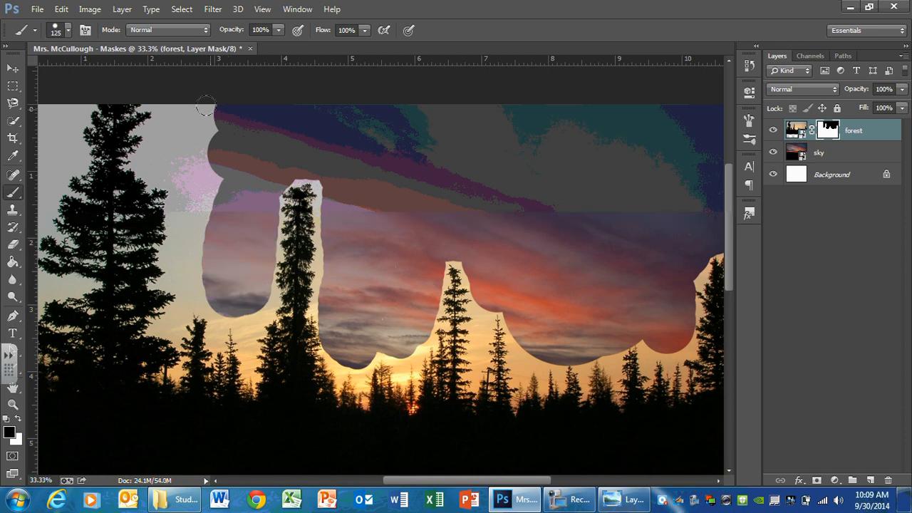
{"action": "mouse_move", "coordinate": [205, 107]}
{"action": "left_mouse_down"}
{"action": "mouse_move", "coordinate": [169, 112]}
{"action": "mouse_move", "coordinate": [161, 164]}
{"action": "mouse_move", "coordinate": [180, 169]}
{"action": "mouse_move", "coordinate": [204, 210]}
{"action": "mouse_move", "coordinate": [219, 124]}
{"action": "mouse_move", "coordinate": [176, 274]}
{"action": "mouse_move", "coordinate": [187, 217]}
{"action": "mouse_move", "coordinate": [183, 292]}
{"action": "mouse_move", "coordinate": [215, 253]}
{"action": "mouse_move", "coordinate": [214, 298]}
{"action": "mouse_move", "coordinate": [241, 321]}
{"action": "mouse_move", "coordinate": [252, 290]}
{"action": "left_mouse_up"}
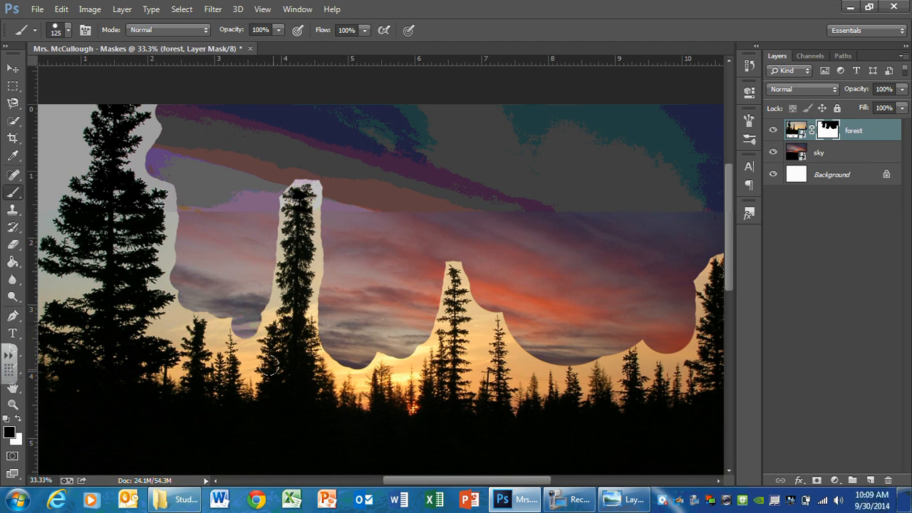
Mask out the sky between the largest tree and the image's left edge, down to its lower branches
{"action": "key", "text": "h"}
{"action": "left_click_drag", "start_coordinate": [173, 227], "coordinate": [313, 252]}
{"action": "key", "text": "b"}
{"action": "mouse_move", "coordinate": [241, 140]}
{"action": "left_mouse_down"}
{"action": "mouse_move", "coordinate": [161, 235]}
{"action": "mouse_move", "coordinate": [184, 181]}
{"action": "mouse_move", "coordinate": [156, 184]}
{"action": "left_mouse_up"}
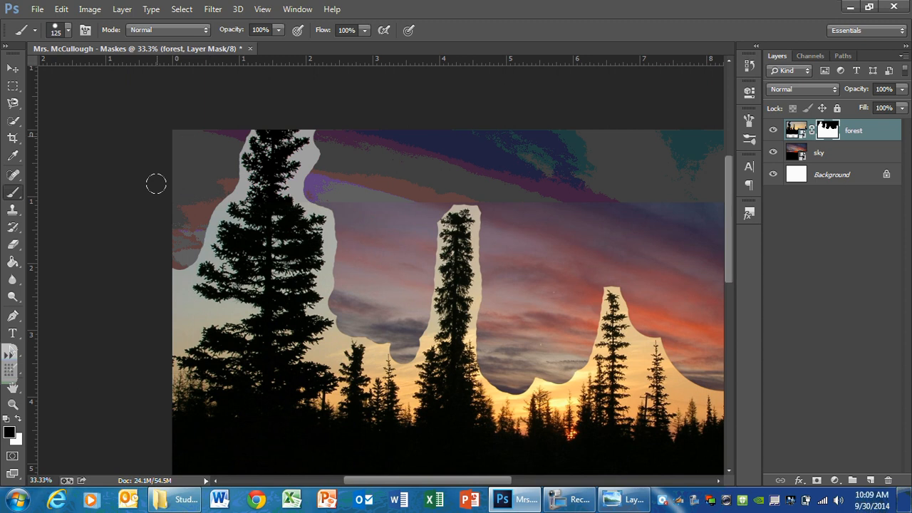
{"action": "left_click_drag", "start_coordinate": [183, 317], "coordinate": [175, 281]}
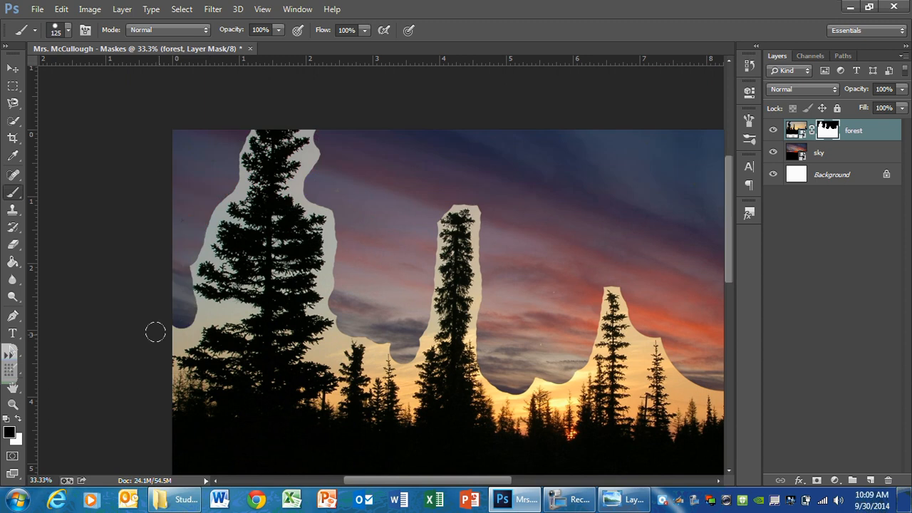
Reduce the brush to 60 px, try a mask stroke across the largest tree's lower-left branches, and undo the stroke
{"action": "key", "text": "bracketleft"}
{"action": "key", "text": "bracketleft"}
{"action": "key", "text": "bracketleft"}
{"action": "key", "text": "bracketleft"}
{"action": "key", "text": "bracketleft"}
{"action": "mouse_move", "coordinate": [196, 310]}
{"action": "left_mouse_down"}
{"action": "mouse_move", "coordinate": [234, 314]}
{"action": "mouse_move", "coordinate": [207, 325]}
{"action": "left_mouse_up"}
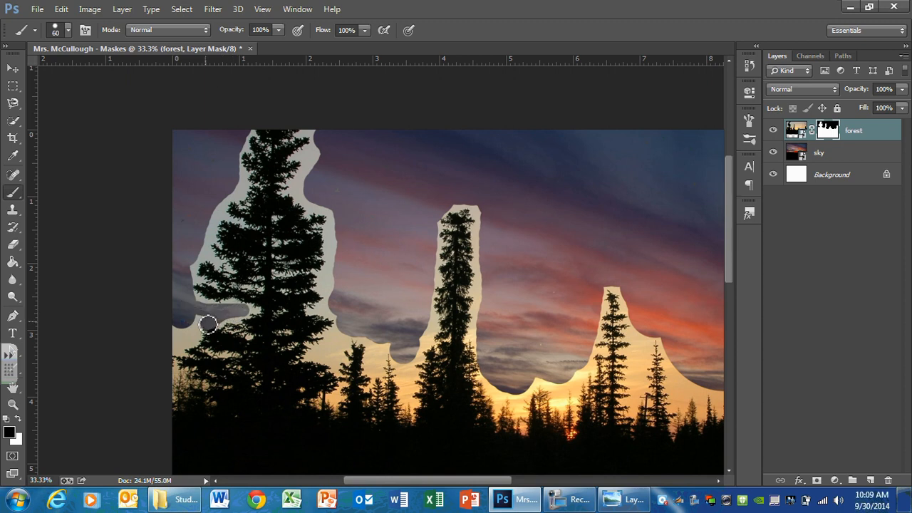
{"action": "key", "text": "ctrl+z"}
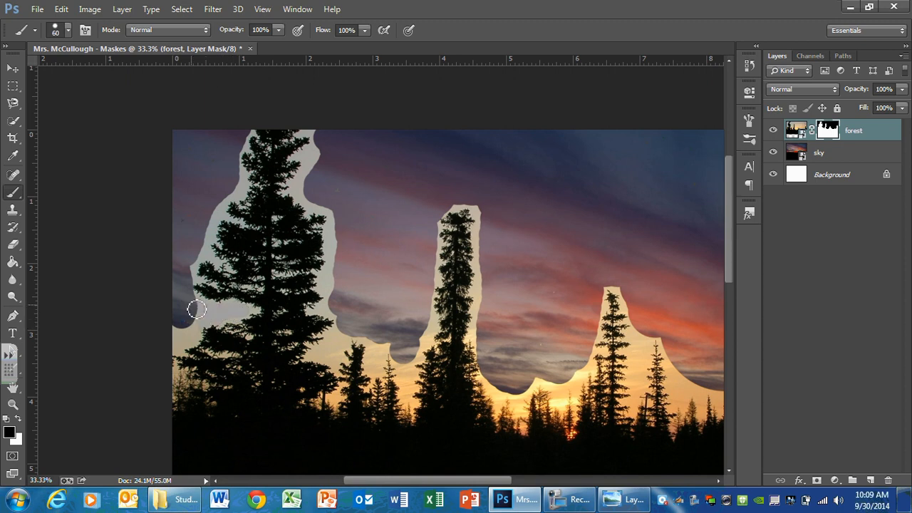
Mask out the remaining sky closely along both sides of the largest tree and around the small trees beside it
{"action": "mouse_move", "coordinate": [197, 309]}
{"action": "left_mouse_down"}
{"action": "mouse_move", "coordinate": [234, 314]}
{"action": "mouse_move", "coordinate": [206, 321]}
{"action": "mouse_move", "coordinate": [183, 340]}
{"action": "left_mouse_up"}
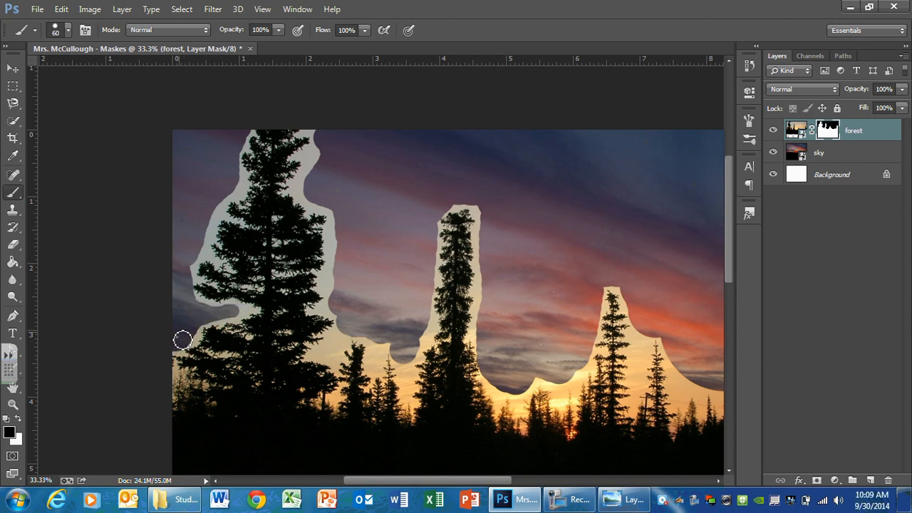
{"action": "mouse_move", "coordinate": [189, 279]}
{"action": "left_mouse_down"}
{"action": "mouse_move", "coordinate": [224, 202]}
{"action": "mouse_move", "coordinate": [242, 184]}
{"action": "mouse_move", "coordinate": [227, 181]}
{"action": "mouse_move", "coordinate": [199, 253]}
{"action": "mouse_move", "coordinate": [207, 237]}
{"action": "left_mouse_up"}
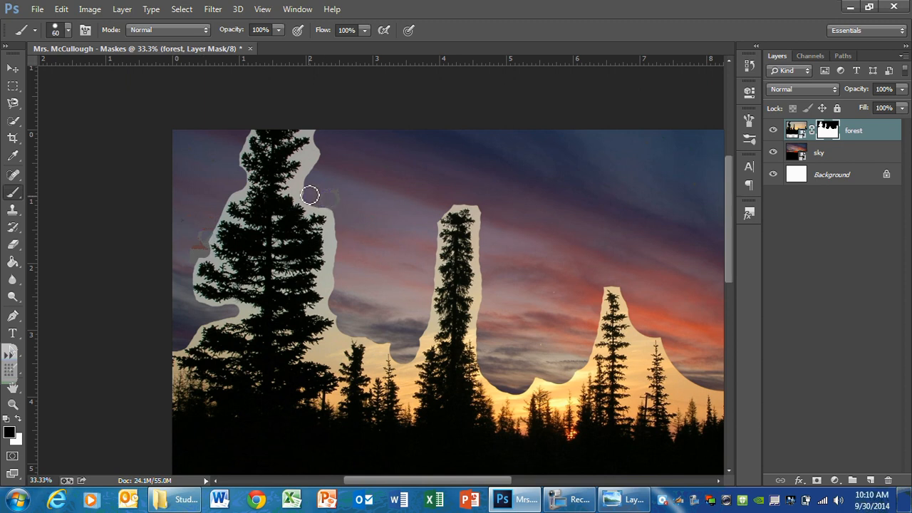
{"action": "mouse_move", "coordinate": [310, 195]}
{"action": "left_mouse_down"}
{"action": "mouse_move", "coordinate": [303, 187]}
{"action": "mouse_move", "coordinate": [325, 155]}
{"action": "mouse_move", "coordinate": [313, 133]}
{"action": "left_mouse_up"}
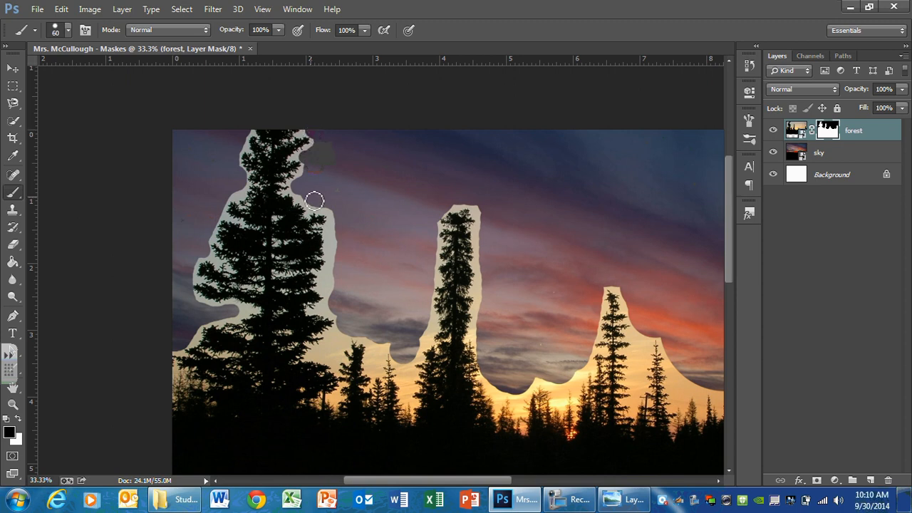
{"action": "mouse_move", "coordinate": [314, 201]}
{"action": "left_mouse_down"}
{"action": "mouse_move", "coordinate": [329, 211]}
{"action": "mouse_move", "coordinate": [340, 265]}
{"action": "mouse_move", "coordinate": [331, 324]}
{"action": "mouse_move", "coordinate": [339, 311]}
{"action": "mouse_move", "coordinate": [343, 341]}
{"action": "mouse_move", "coordinate": [321, 354]}
{"action": "mouse_move", "coordinate": [340, 360]}
{"action": "mouse_move", "coordinate": [353, 338]}
{"action": "mouse_move", "coordinate": [380, 346]}
{"action": "mouse_move", "coordinate": [373, 366]}
{"action": "mouse_move", "coordinate": [387, 349]}
{"action": "mouse_move", "coordinate": [407, 366]}
{"action": "mouse_move", "coordinate": [412, 401]}
{"action": "mouse_move", "coordinate": [433, 327]}
{"action": "mouse_move", "coordinate": [439, 332]}
{"action": "left_mouse_up"}
With a 40 px brush, mask the sky closely around the second tall tree and the third tall tree with its smaller neighbors
{"action": "key", "text": "bracketleft"}
{"action": "key", "text": "bracketleft"}
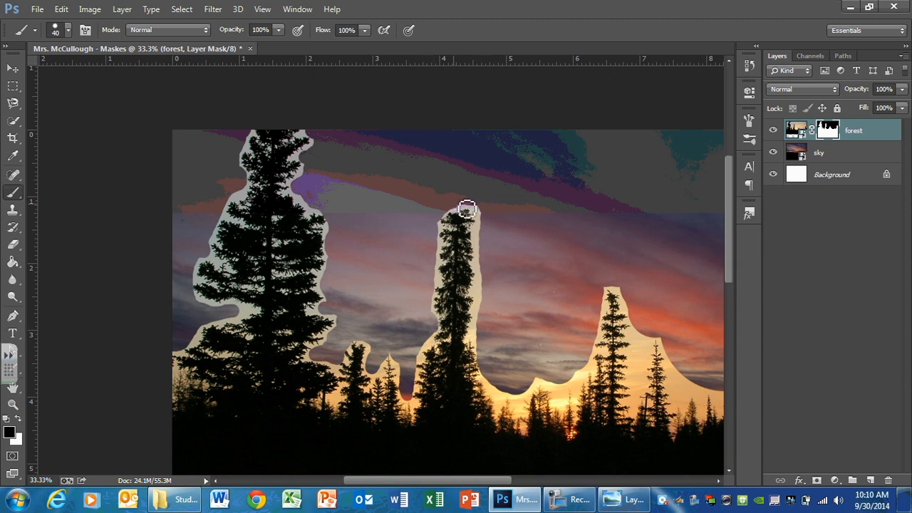
{"action": "mouse_move", "coordinate": [467, 209]}
{"action": "left_mouse_down"}
{"action": "mouse_move", "coordinate": [485, 224]}
{"action": "mouse_move", "coordinate": [481, 342]}
{"action": "mouse_move", "coordinate": [508, 382]}
{"action": "mouse_move", "coordinate": [493, 384]}
{"action": "mouse_move", "coordinate": [505, 402]}
{"action": "mouse_move", "coordinate": [530, 402]}
{"action": "mouse_move", "coordinate": [583, 377]}
{"action": "left_mouse_up"}
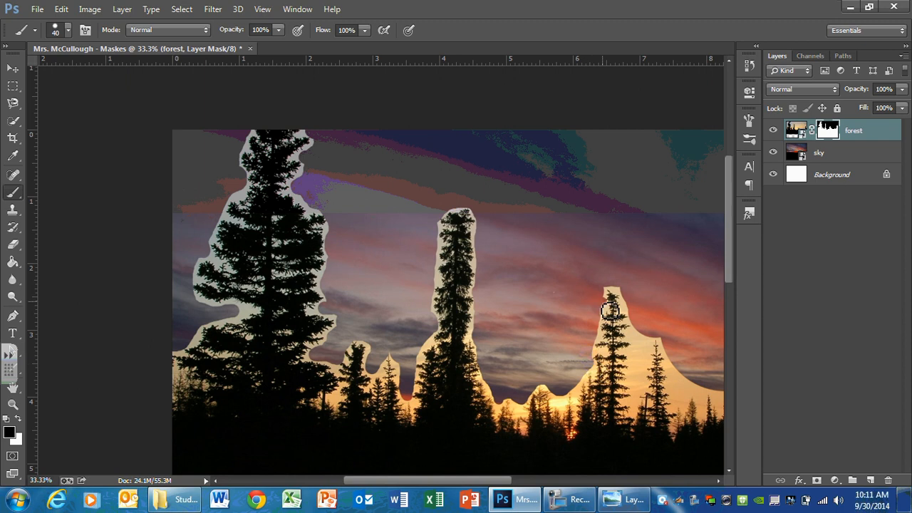
{"action": "mouse_move", "coordinate": [610, 294]}
{"action": "left_mouse_down"}
{"action": "mouse_move", "coordinate": [624, 295]}
{"action": "mouse_move", "coordinate": [633, 316]}
{"action": "mouse_move", "coordinate": [643, 401]}
{"action": "mouse_move", "coordinate": [651, 338]}
{"action": "mouse_move", "coordinate": [646, 374]}
{"action": "mouse_move", "coordinate": [646, 337]}
{"action": "mouse_move", "coordinate": [632, 341]}
{"action": "left_mouse_up"}
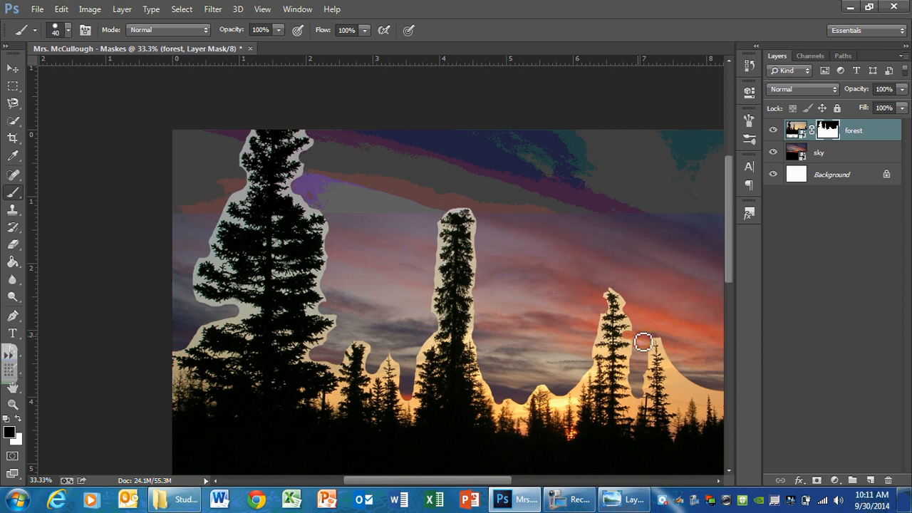
Mask the sky closely around the fourth tall tree, the small trees along the horizon and the tall tree near the image's right edge
{"action": "key", "text": "h"}
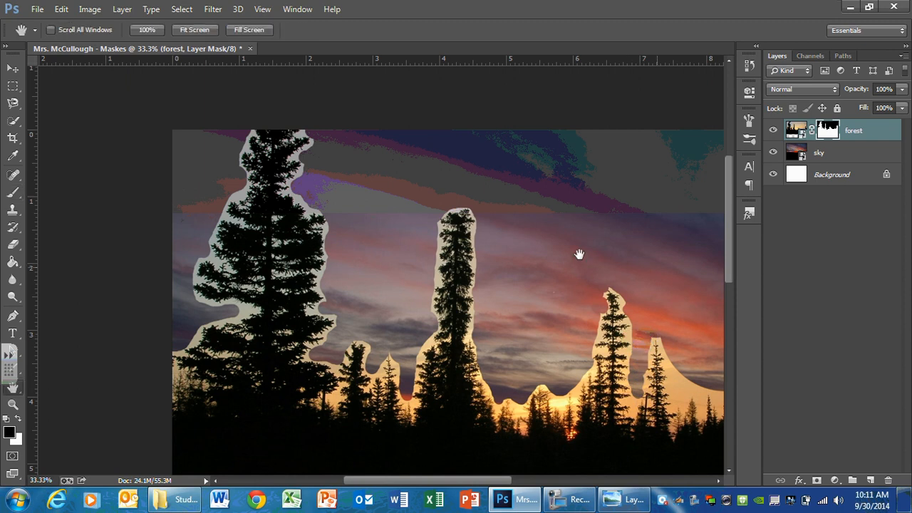
{"action": "left_click_drag", "start_coordinate": [579, 255], "coordinate": [374, 228]}
{"action": "key", "text": "b"}
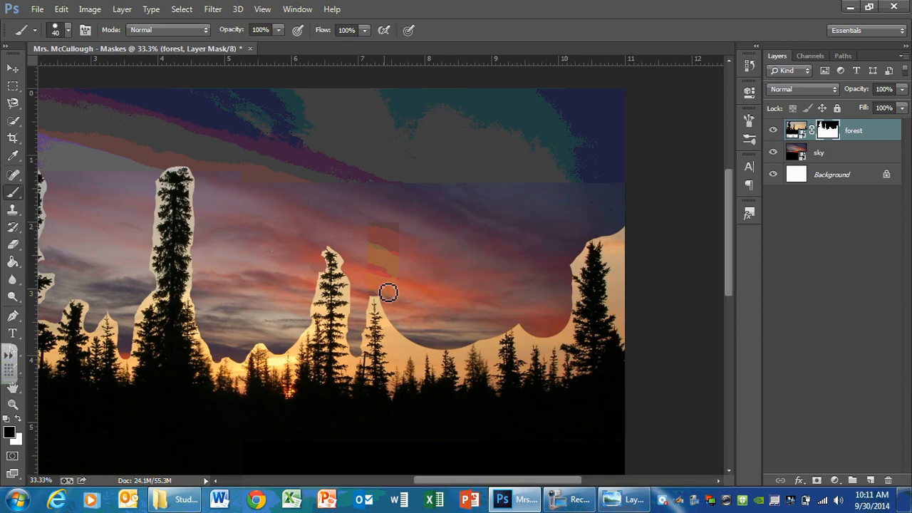
{"action": "left_click_drag", "start_coordinate": [374, 306], "coordinate": [369, 324]}
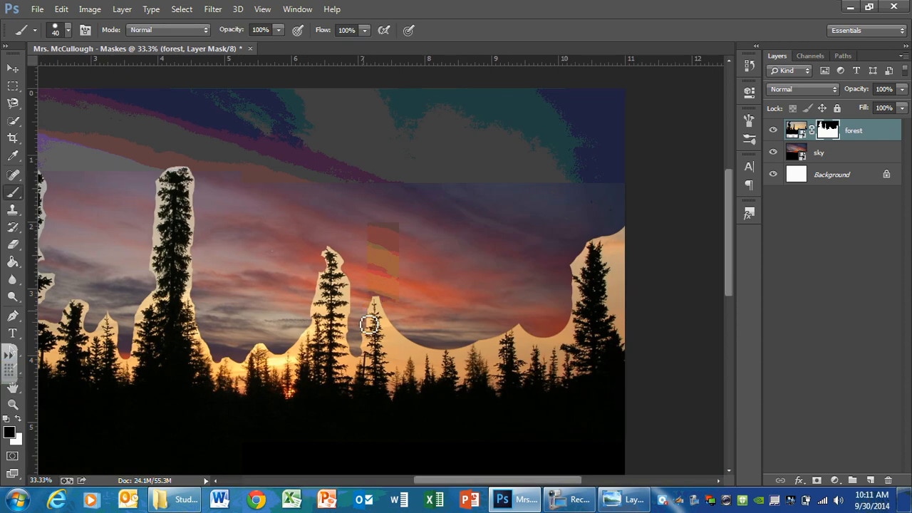
{"action": "mouse_move", "coordinate": [395, 352]}
{"action": "left_mouse_down"}
{"action": "mouse_move", "coordinate": [391, 311]}
{"action": "mouse_move", "coordinate": [394, 352]}
{"action": "mouse_move", "coordinate": [426, 367]}
{"action": "mouse_move", "coordinate": [421, 353]}
{"action": "mouse_move", "coordinate": [400, 355]}
{"action": "mouse_move", "coordinate": [413, 346]}
{"action": "left_mouse_up"}
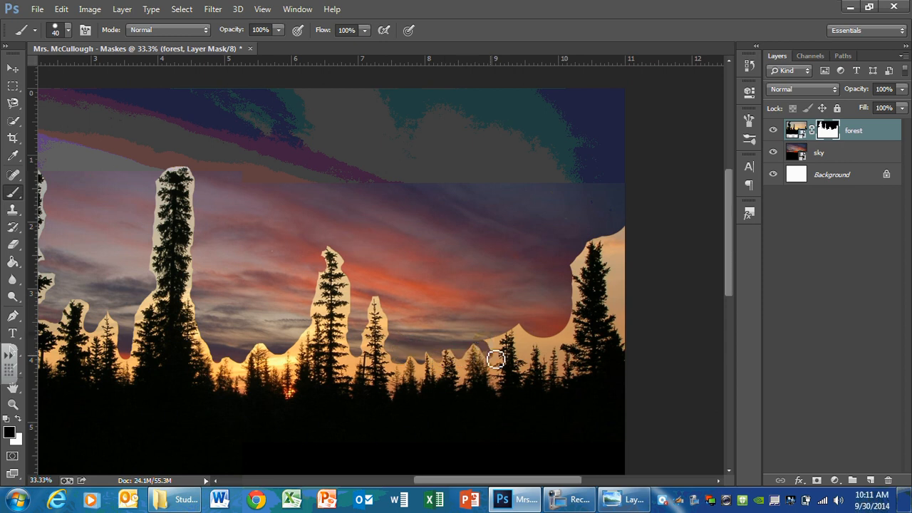
{"action": "left_click_drag", "start_coordinate": [500, 349], "coordinate": [515, 339]}
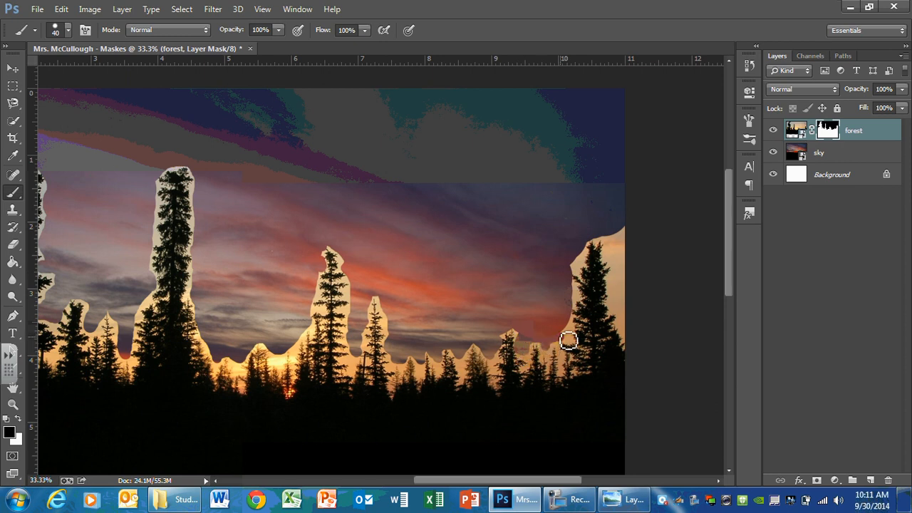
{"action": "mouse_move", "coordinate": [568, 341]}
{"action": "left_mouse_down"}
{"action": "mouse_move", "coordinate": [565, 275]}
{"action": "mouse_move", "coordinate": [604, 241]}
{"action": "mouse_move", "coordinate": [621, 268]}
{"action": "mouse_move", "coordinate": [630, 322]}
{"action": "mouse_move", "coordinate": [629, 249]}
{"action": "mouse_move", "coordinate": [615, 319]}
{"action": "left_mouse_up"}
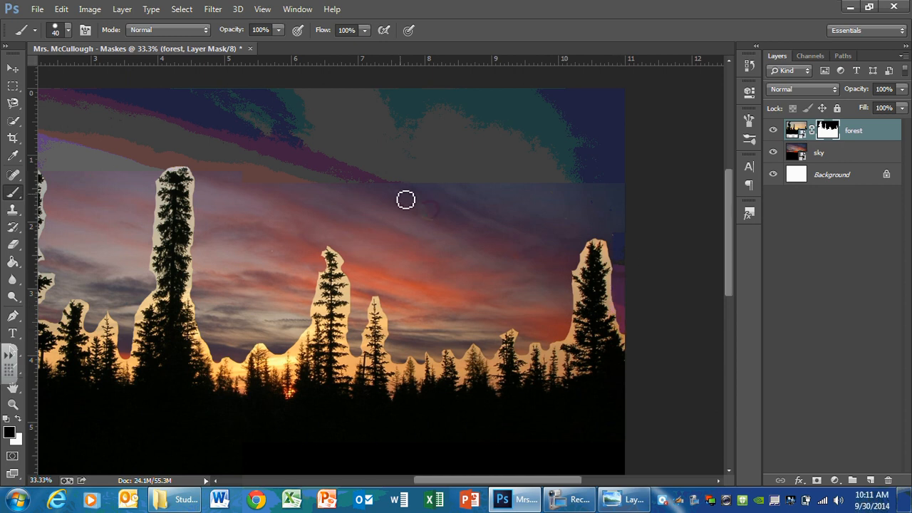
Examine the masked edges around the trees across the full width of the composition
{"action": "key", "text": "ctrl+minus"}
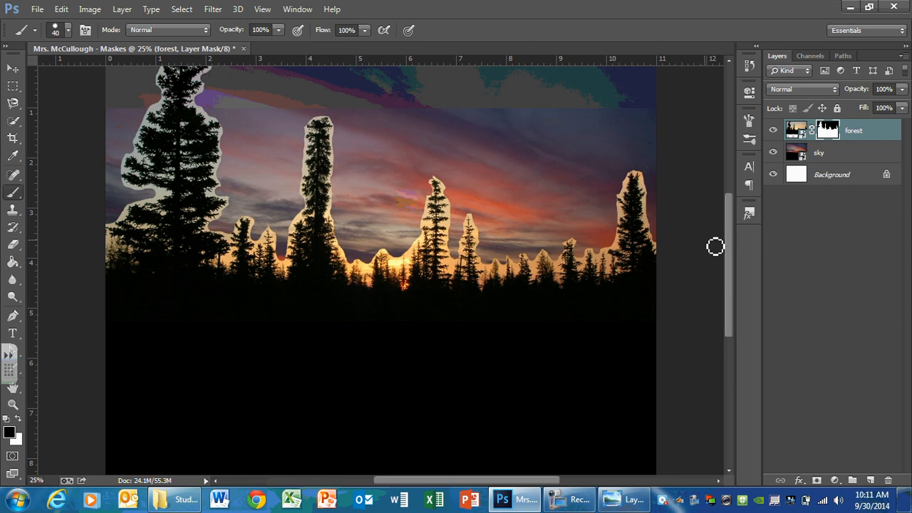
{"action": "scroll", "coordinate": [733, 258], "scroll_direction": "down", "scroll_amount": 2}
{"action": "scroll", "coordinate": [734, 258], "scroll_direction": "up", "scroll_amount": 4}
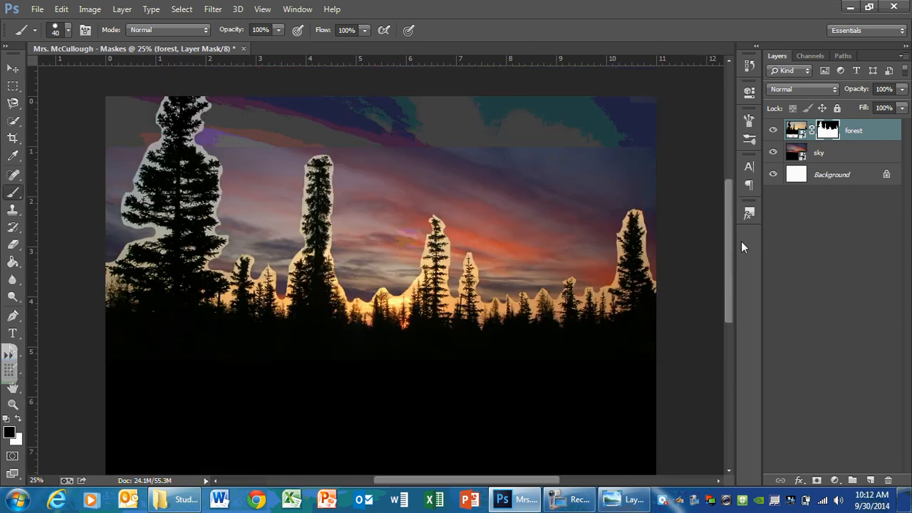
{"action": "scroll", "coordinate": [741, 241], "scroll_direction": "down", "scroll_amount": 1}
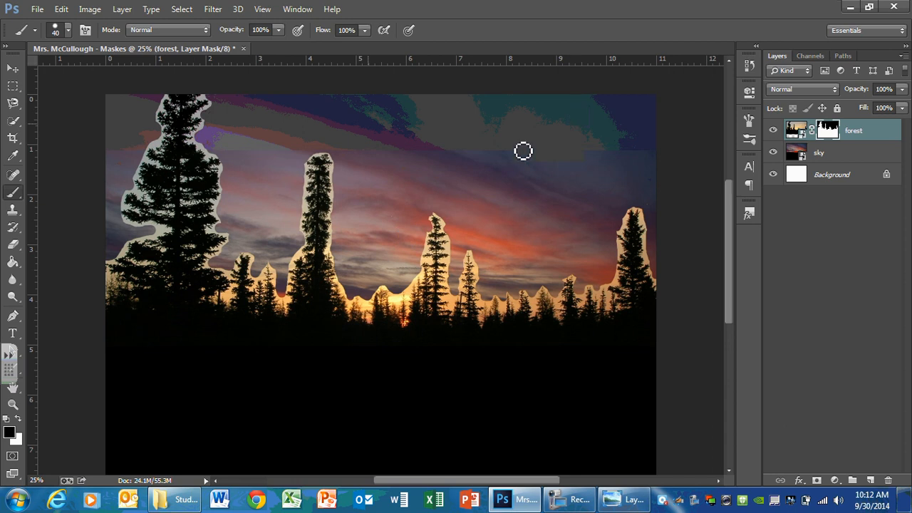
{"action": "left_click", "coordinate": [399, 191]}
{"action": "key", "text": "ctrl+z"}
{"action": "left_click", "coordinate": [293, 180]}
{"action": "scroll", "coordinate": [725, 296], "scroll_direction": "up", "scroll_amount": 1}
{"action": "scroll", "coordinate": [730, 292], "scroll_direction": "down", "scroll_amount": 1}
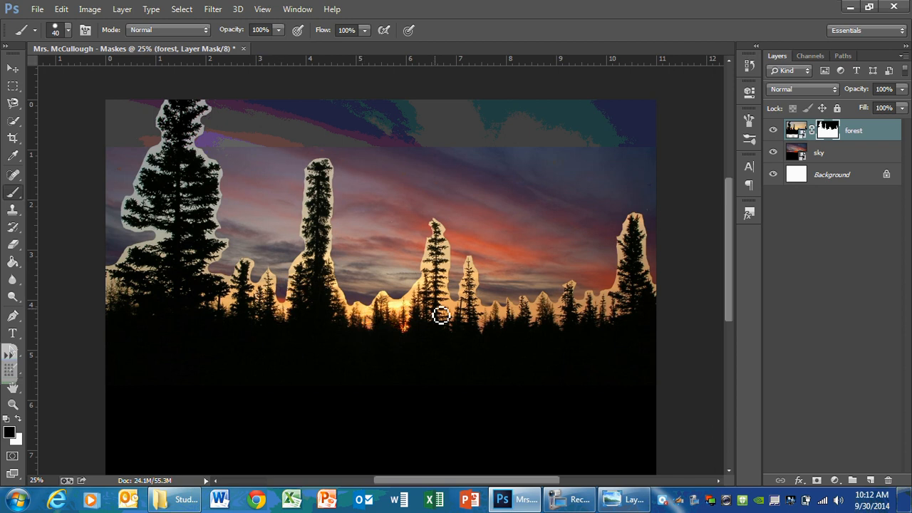
Set the forest layer's blend mode to Darken to blend its leftover bright sky fringe into the sky image
{"action": "left_click", "coordinate": [798, 89]}
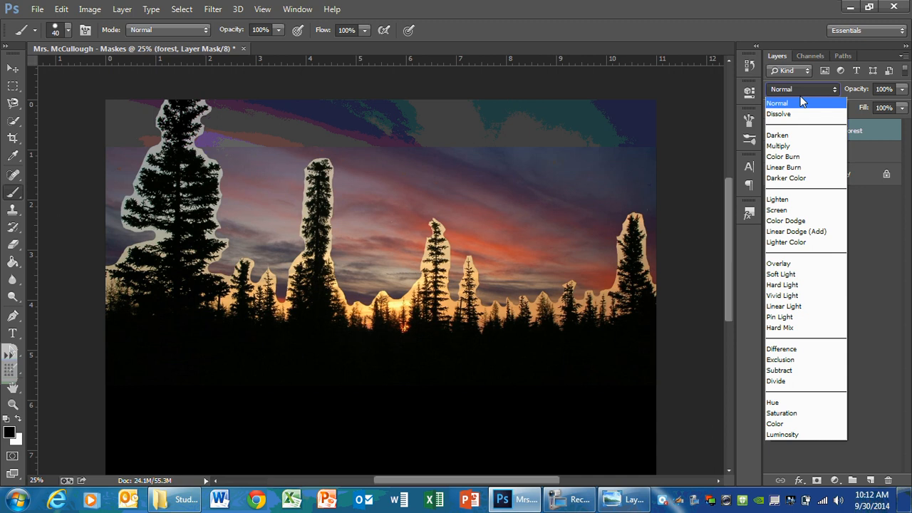
{"action": "left_click", "coordinate": [785, 88]}
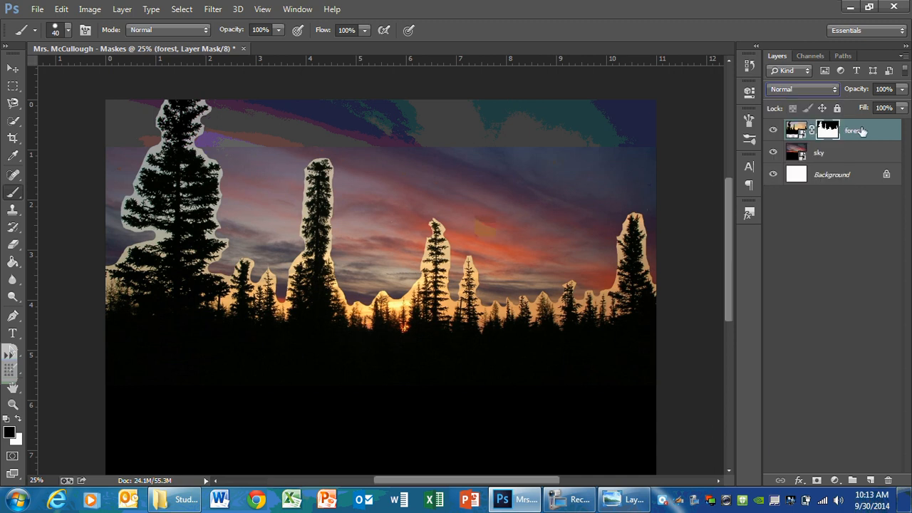
{"action": "left_click", "coordinate": [803, 89]}
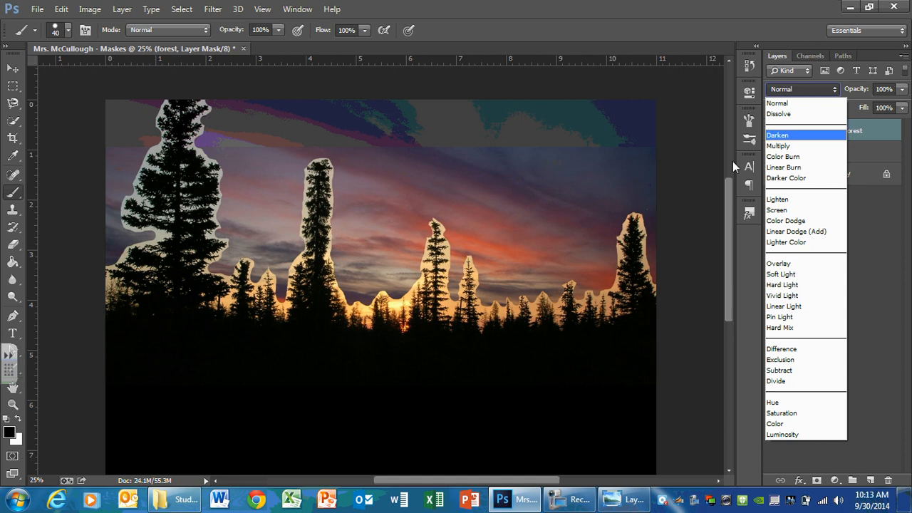
{"action": "left_click", "coordinate": [769, 134]}
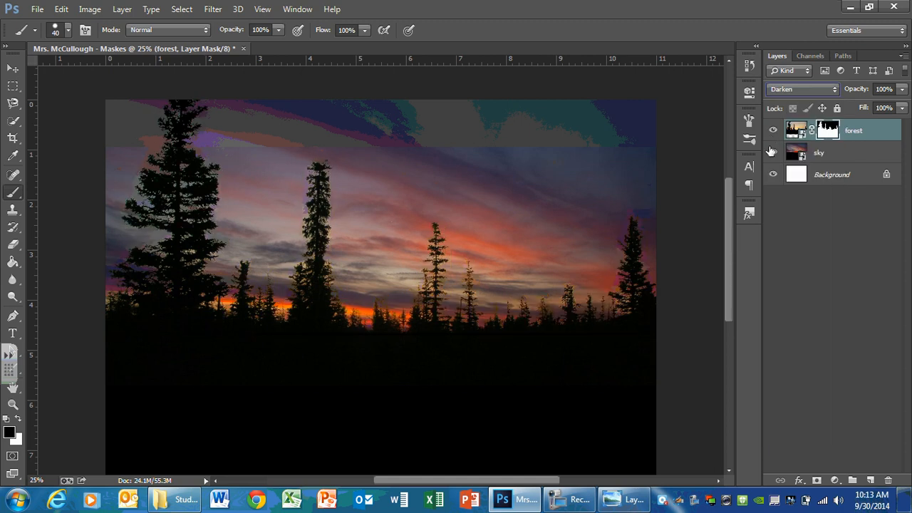
{"action": "left_click_drag", "start_coordinate": [724, 197], "coordinate": [727, 180]}
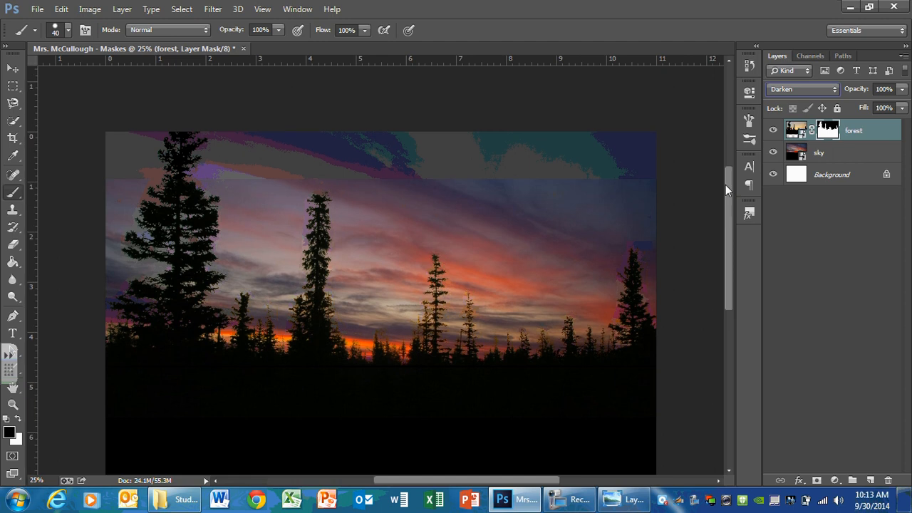
Try the Lighten, Overlay, Linear Light, Difference and Saturation blend modes on the forest layer, and restore Darken
{"action": "left_click", "coordinate": [813, 88]}
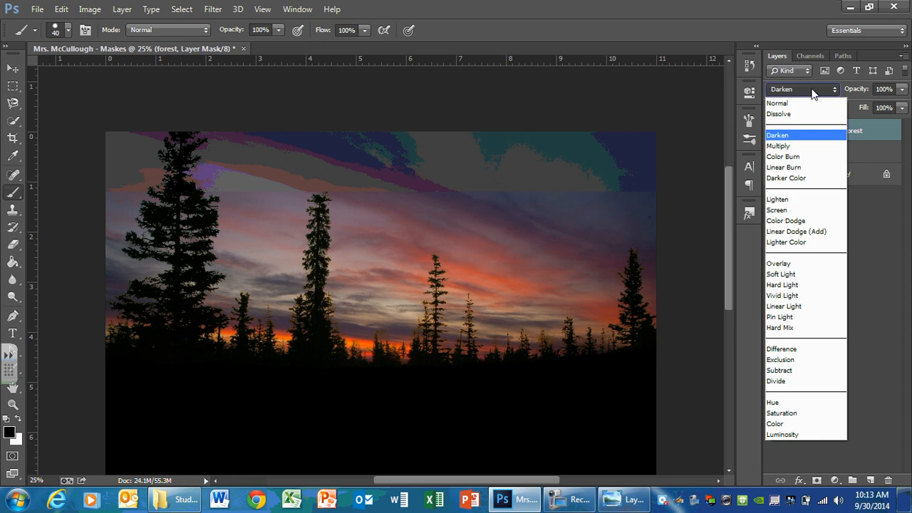
{"action": "left_click", "coordinate": [778, 199]}
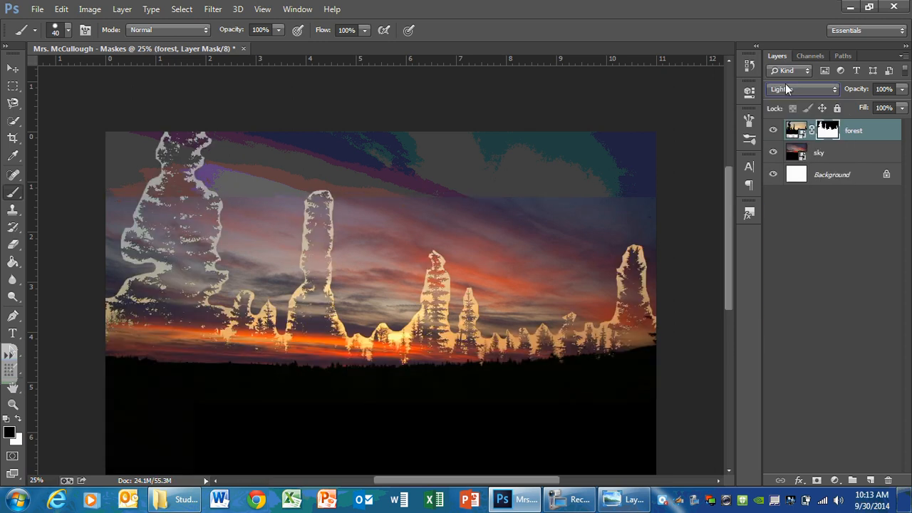
{"action": "left_click", "coordinate": [786, 85]}
{"action": "left_click", "coordinate": [784, 255]}
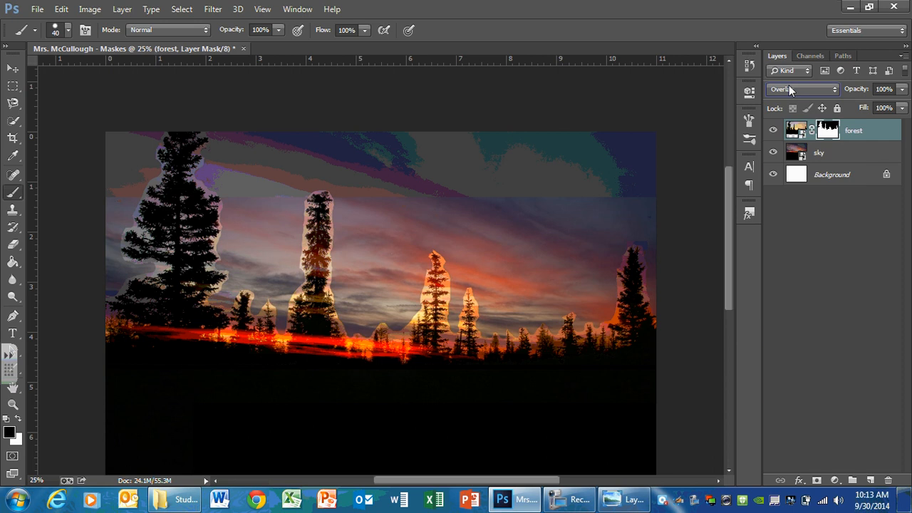
{"action": "left_click", "coordinate": [788, 85]}
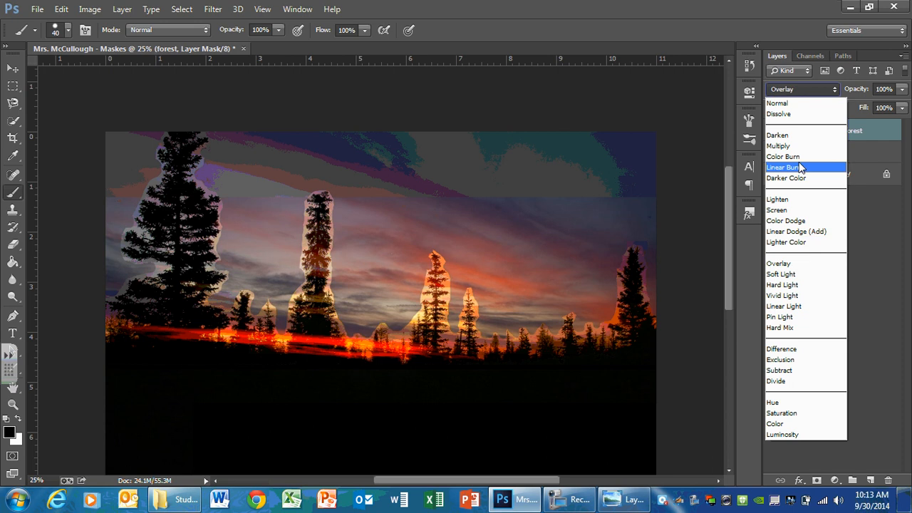
{"action": "left_click", "coordinate": [779, 307]}
{"action": "left_click", "coordinate": [783, 89]}
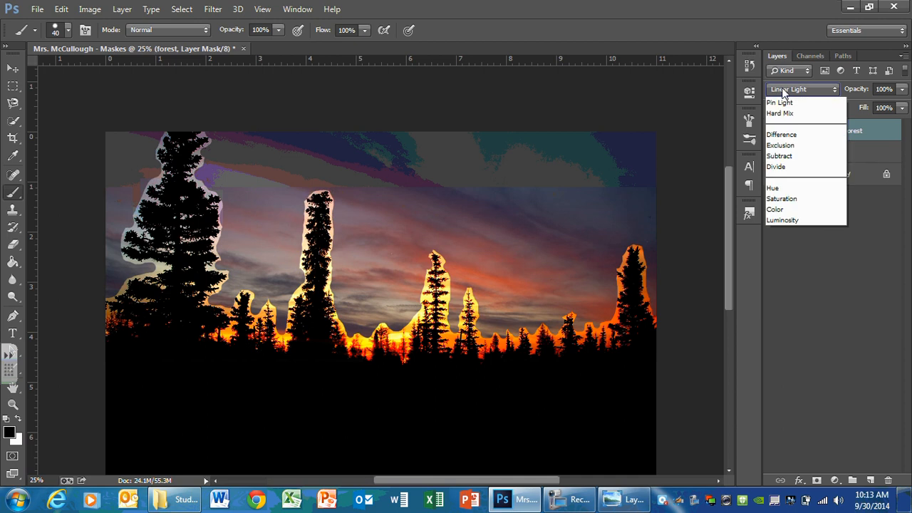
{"action": "left_click", "coordinate": [781, 349]}
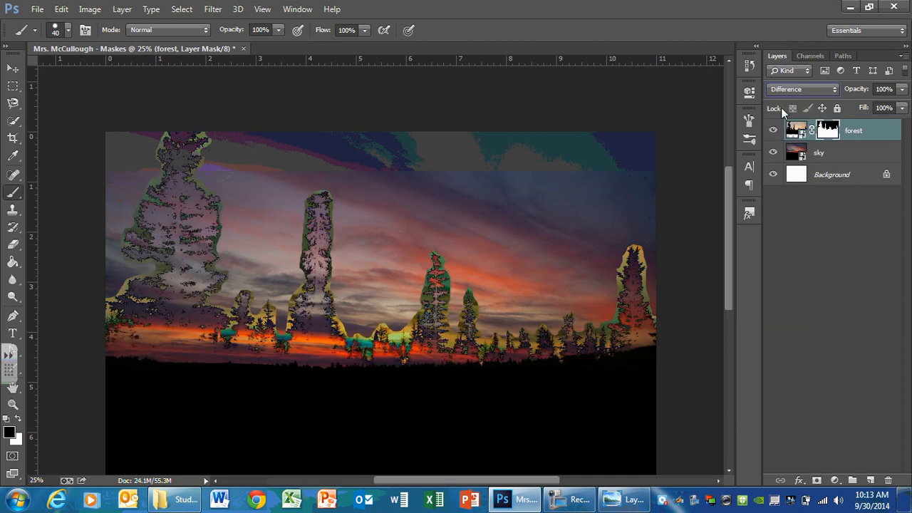
{"action": "left_click", "coordinate": [784, 89]}
{"action": "left_click", "coordinate": [784, 401]}
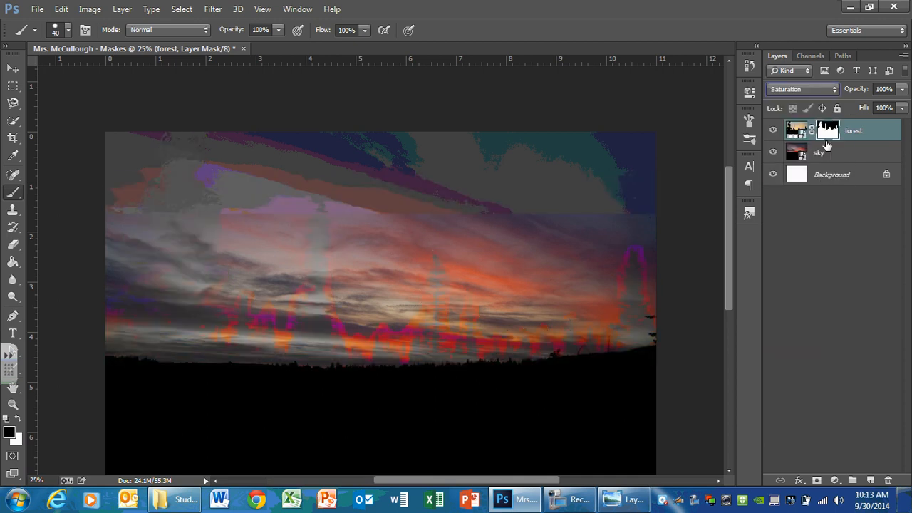
{"action": "left_click", "coordinate": [787, 90]}
{"action": "left_click", "coordinate": [786, 139]}
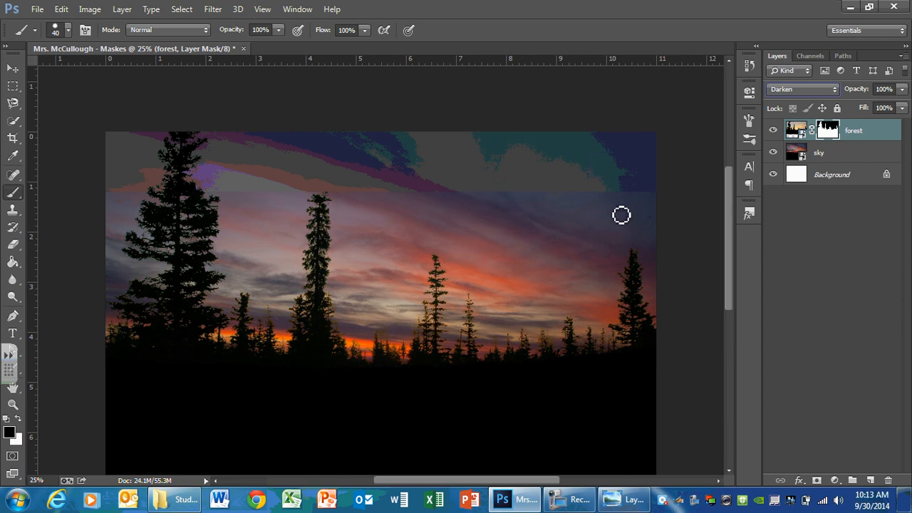
Compare the Multiply blend mode on the forest layer and switch it back to Darken
{"action": "left_click_drag", "start_coordinate": [621, 215], "coordinate": [545, 226]}
{"action": "left_click", "coordinate": [803, 89]}
{"action": "left_click", "coordinate": [801, 146]}
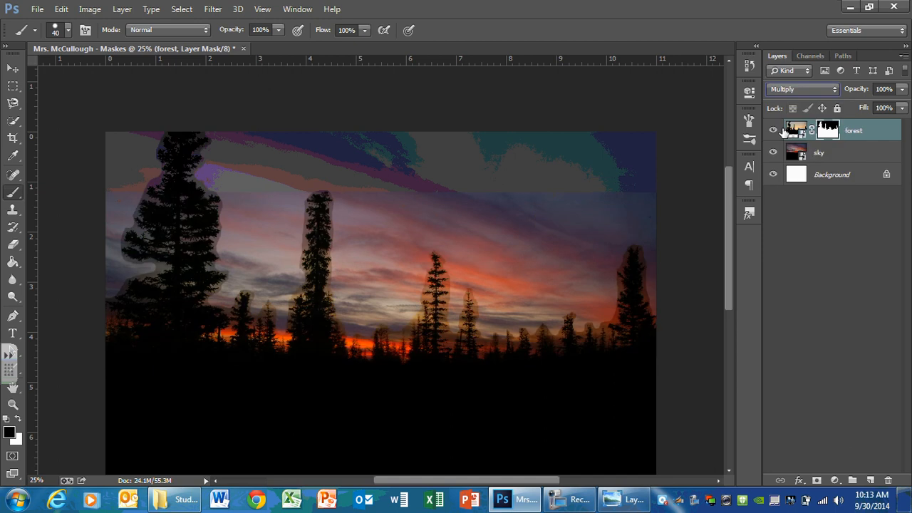
{"action": "left_click", "coordinate": [778, 91]}
{"action": "left_click", "coordinate": [787, 135]}
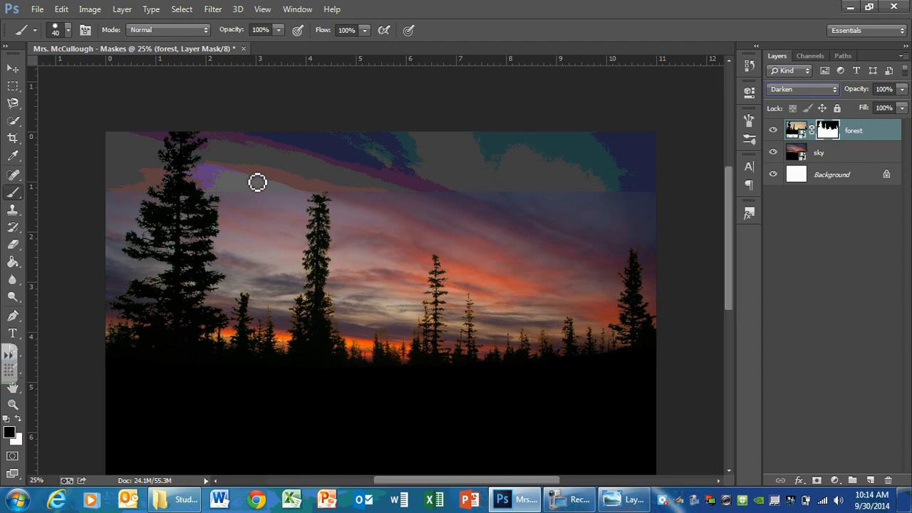
{"action": "left_click", "coordinate": [386, 221]}
{"action": "key", "text": "ctrl+z"}
Add a new layer above the forest layer and select a full-width rectangular strip about 1.7 in tall along the canvas's bottom edge
{"action": "scroll", "coordinate": [734, 248], "scroll_direction": "down", "scroll_amount": 1}
{"action": "left_click_drag", "start_coordinate": [735, 248], "coordinate": [753, 286]}
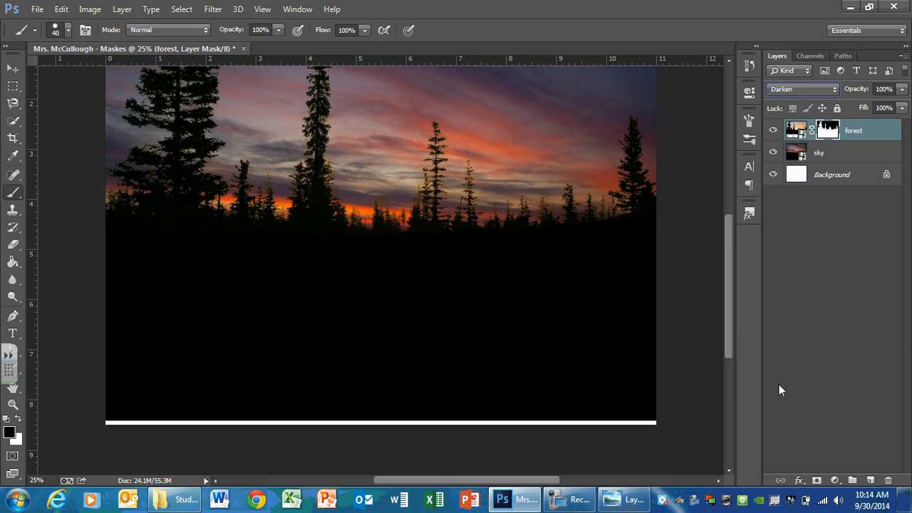
{"action": "left_click", "coordinate": [869, 480]}
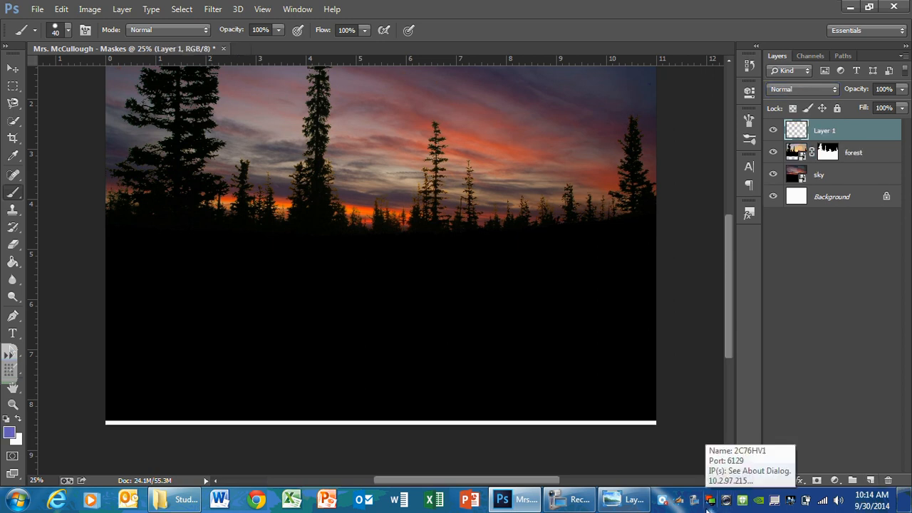
{"action": "left_click", "coordinate": [15, 87]}
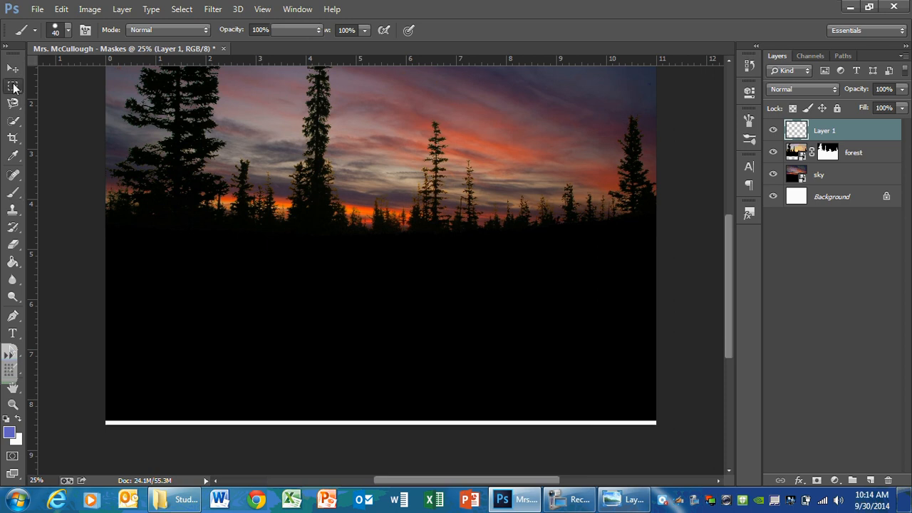
{"action": "right_click", "coordinate": [15, 87]}
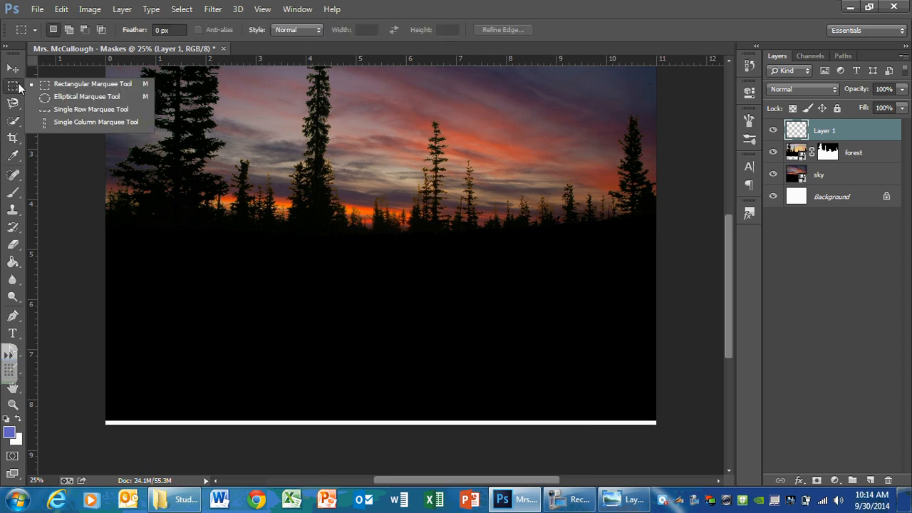
{"action": "left_click", "coordinate": [78, 84]}
{"action": "left_click_drag", "start_coordinate": [678, 432], "coordinate": [97, 350]}
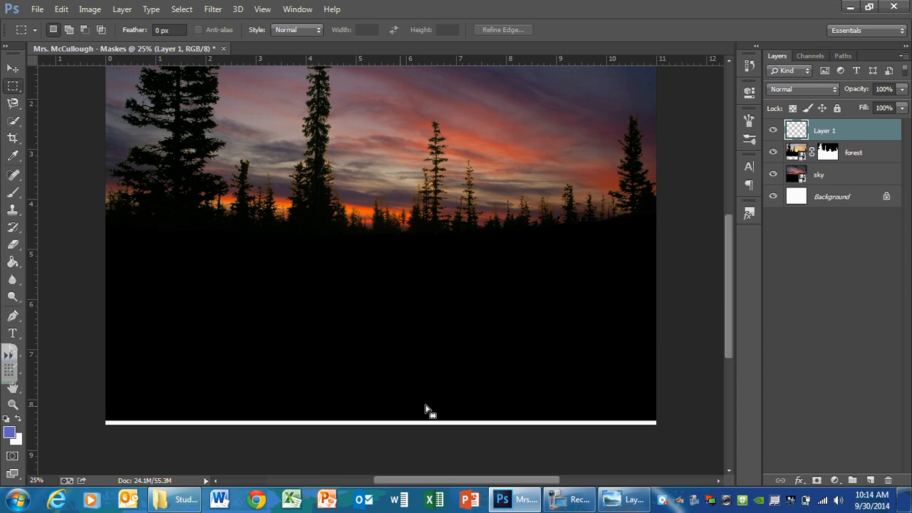
{"action": "key", "text": "ctrl+z"}
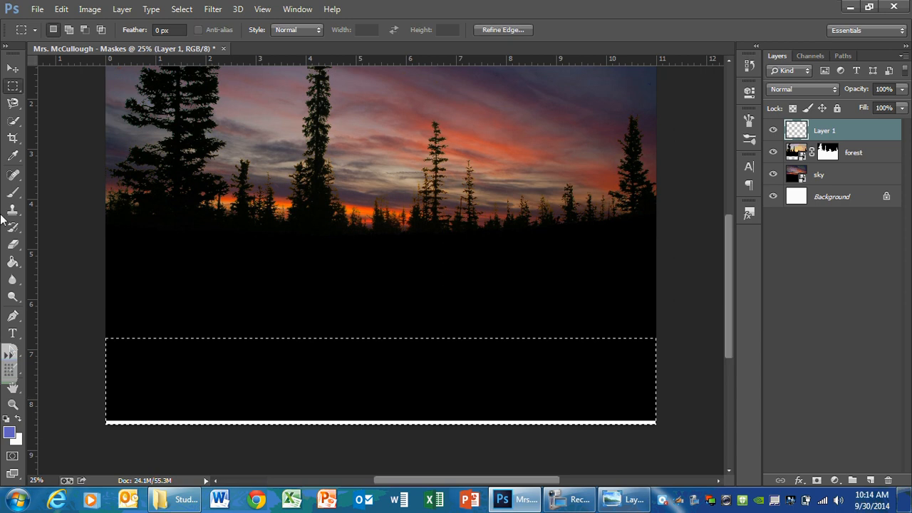
Reset the colors to default, fill the selected bottom strip with black on the new layer, and deselect it
{"action": "left_click", "coordinate": [11, 263]}
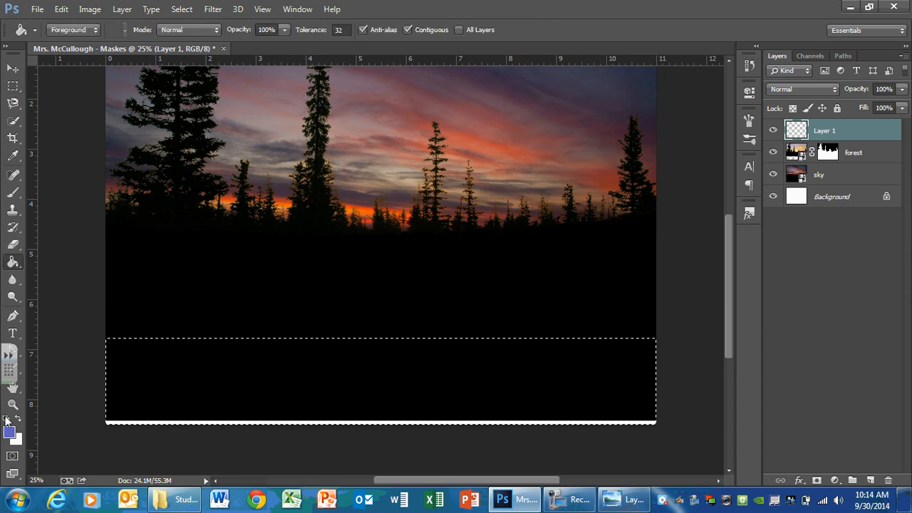
{"action": "left_click", "coordinate": [7, 419]}
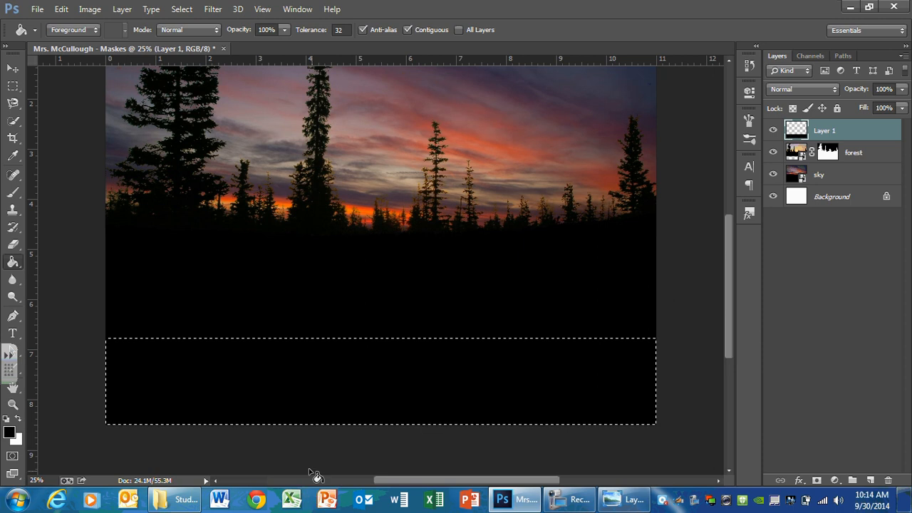
{"action": "key", "text": "alt+d"}
{"action": "key", "text": "Escape"}
{"action": "key", "text": "Escape"}
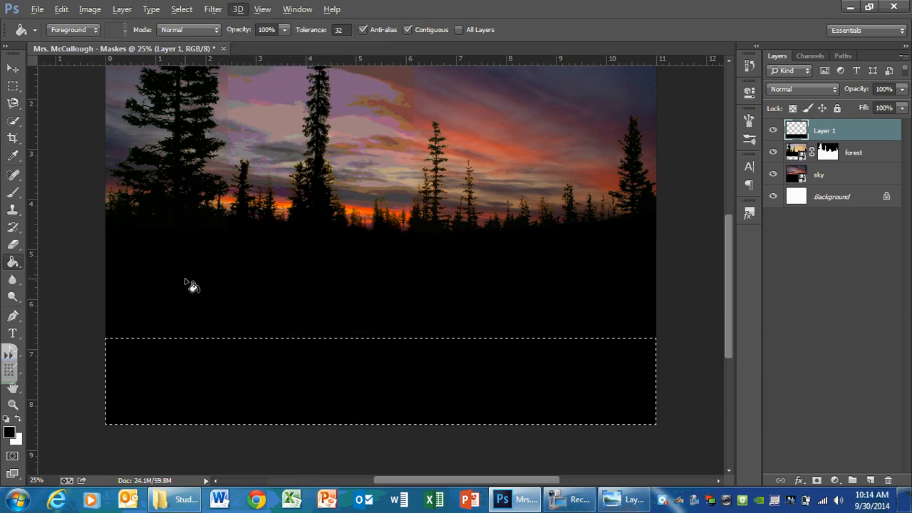
{"action": "key", "text": "ctrl+d"}
{"action": "scroll", "coordinate": [591, 282], "scroll_direction": "up", "scroll_amount": 3}
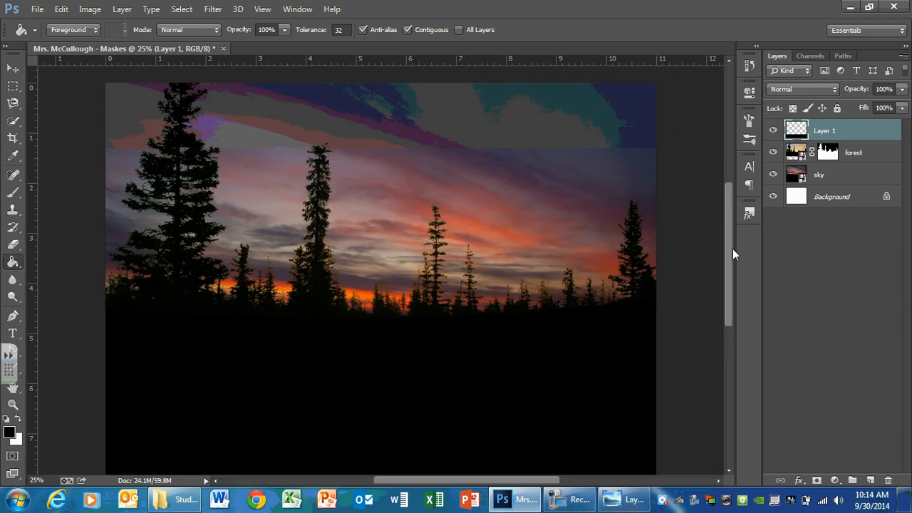
View the whole canvas and review the blend mode options for the forest layer, keeping Darken
{"action": "scroll", "coordinate": [732, 248], "scroll_direction": "down", "scroll_amount": 1}
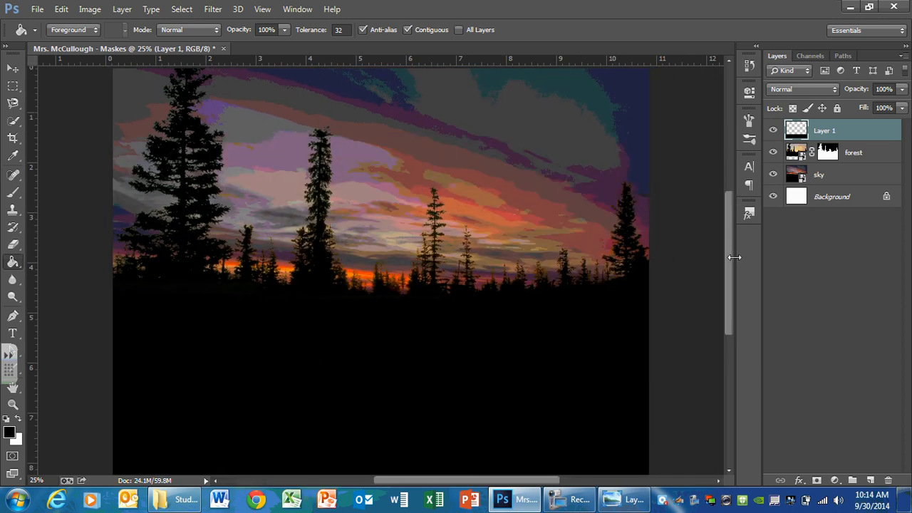
{"action": "key", "text": "ctrl+minus"}
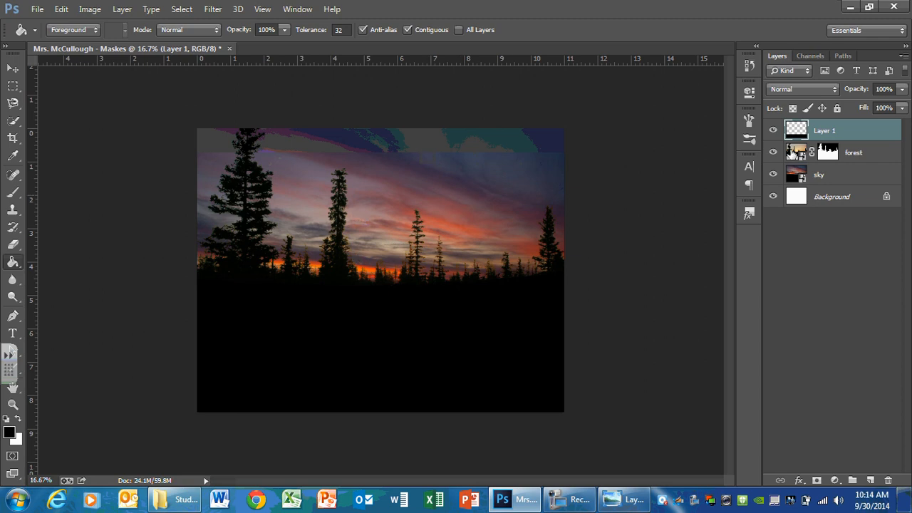
{"action": "left_click", "coordinate": [793, 151]}
{"action": "left_click", "coordinate": [794, 87]}
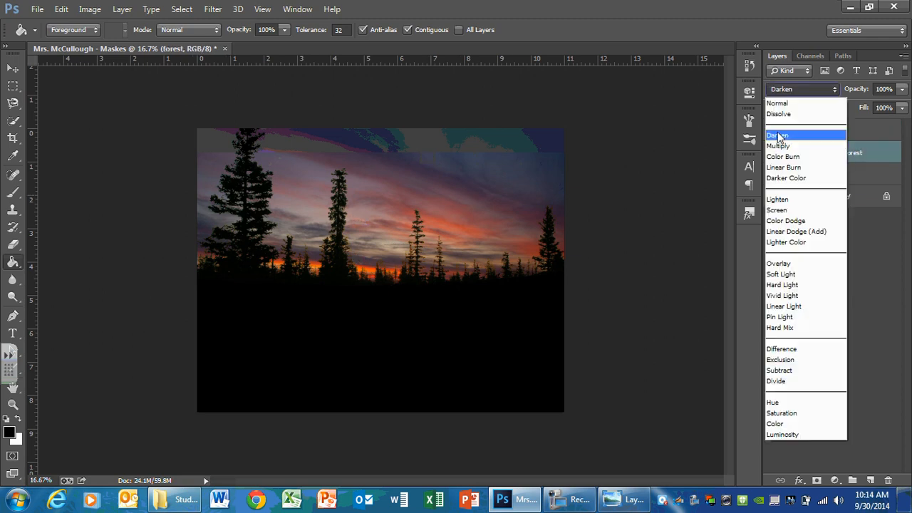
{"action": "left_click", "coordinate": [782, 135]}
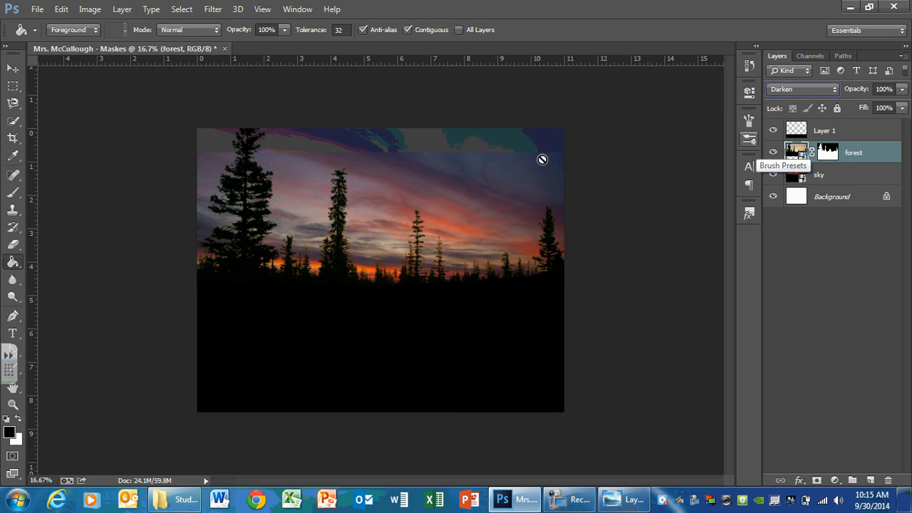
{"action": "left_click", "coordinate": [786, 90]}
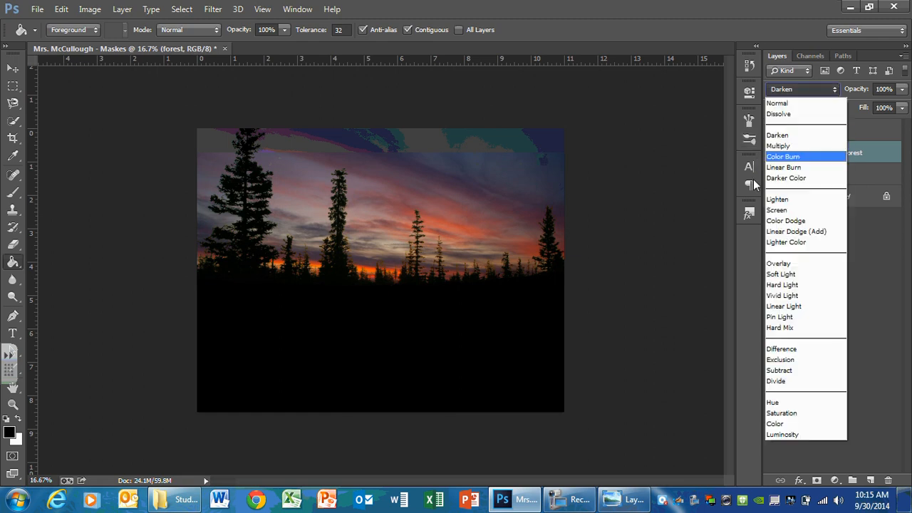
{"action": "left_click", "coordinate": [786, 135]}
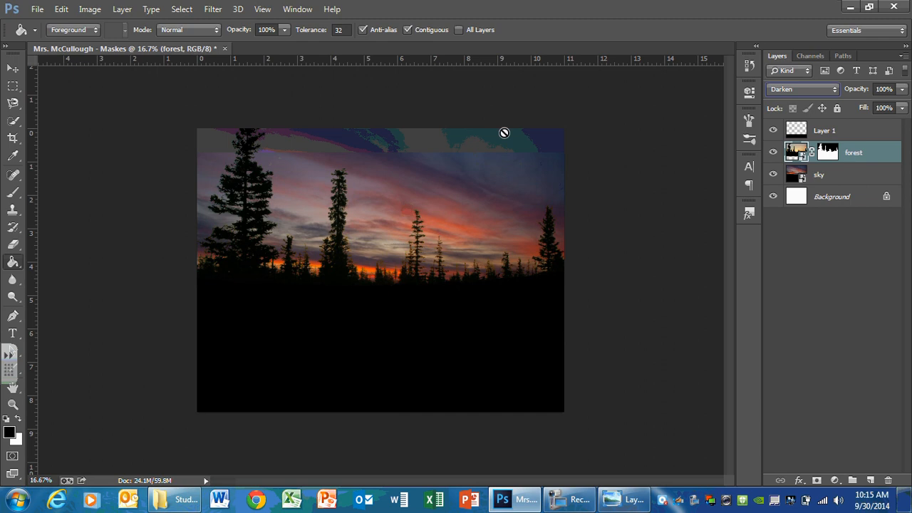
Rename the black strip layer to "Black ground" and hide and reshow it to check the gap it covers
{"action": "double_click", "coordinate": [825, 131]}
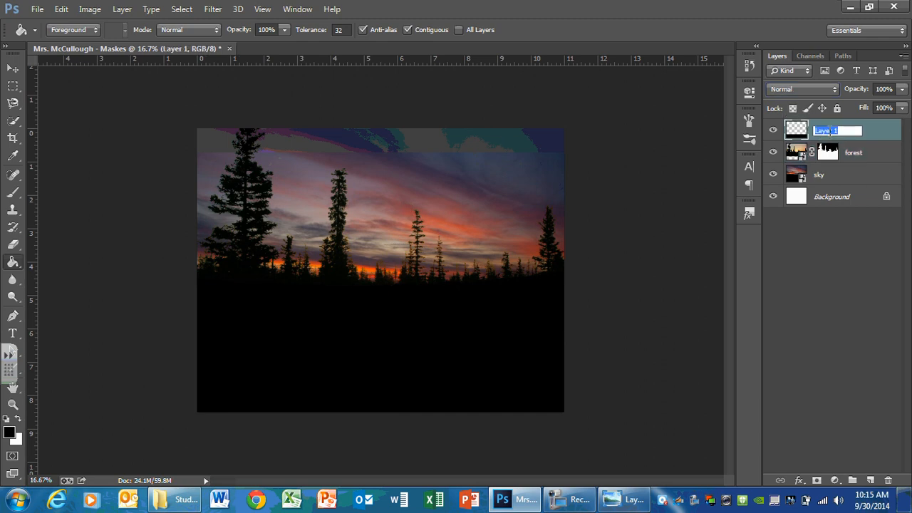
{"action": "type", "text": "Black ground"}
{"action": "key", "text": "Return"}
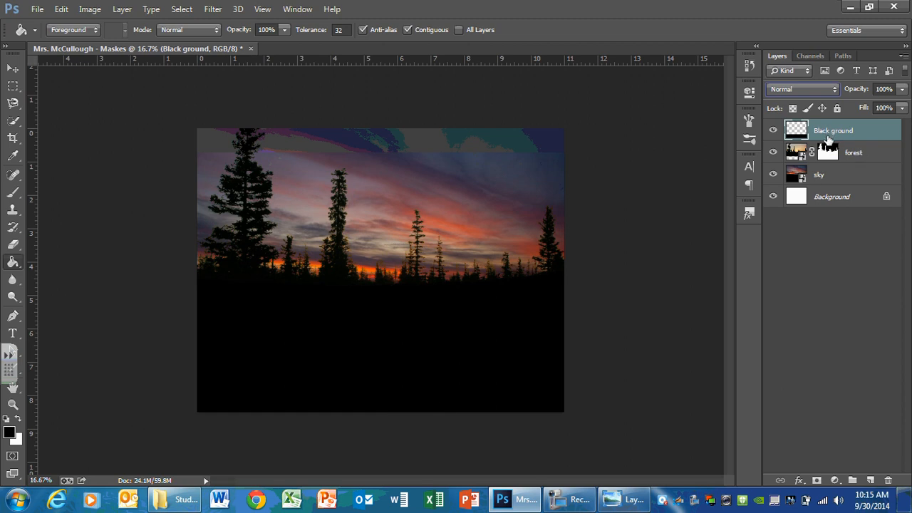
{"action": "left_click", "coordinate": [773, 130]}
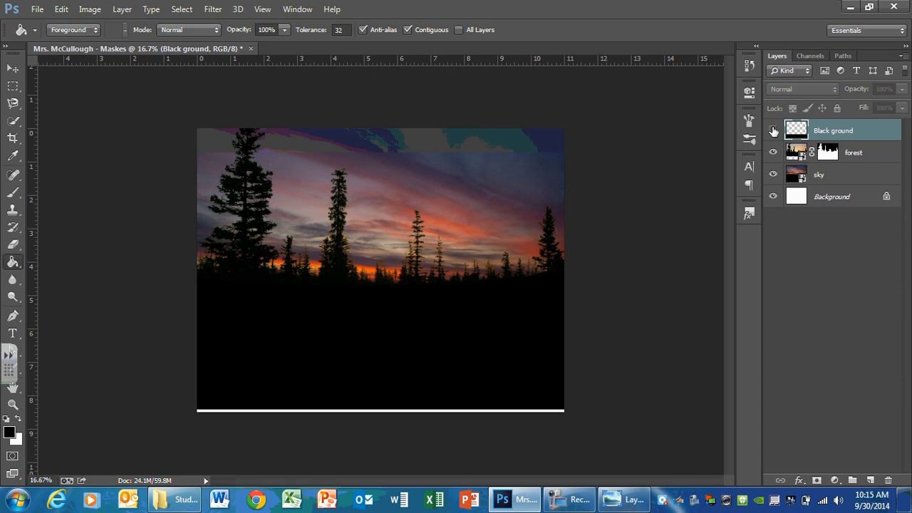
{"action": "left_click", "coordinate": [773, 131]}
Create a layer group named "Ground" and place the forest and Black ground layers inside it
{"action": "left_click", "coordinate": [854, 151]}
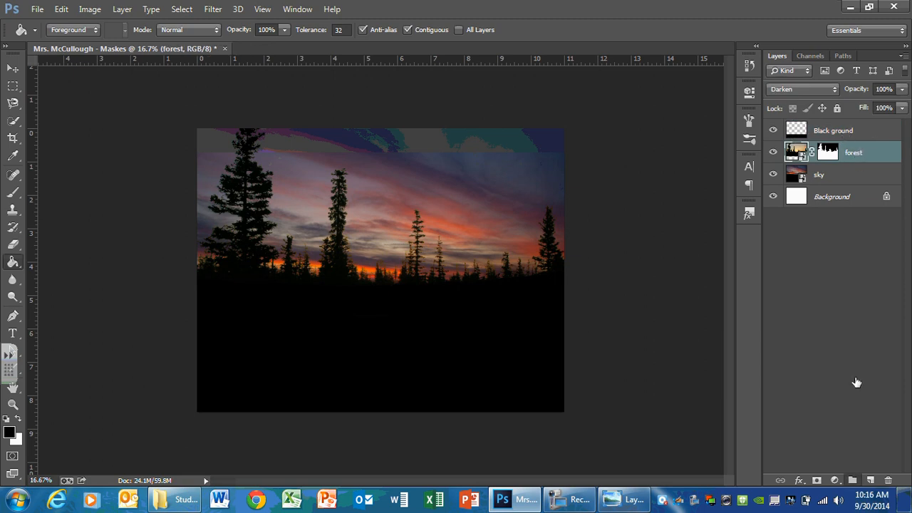
{"action": "key", "text": "ctrl+g"}
{"action": "double_click", "coordinate": [827, 150]}
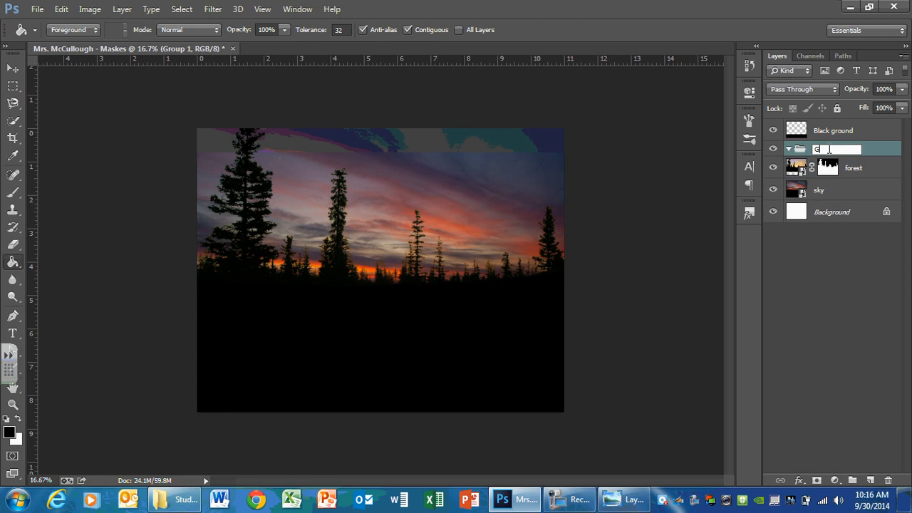
{"action": "type", "text": "Ground"}
{"action": "key", "text": "Return"}
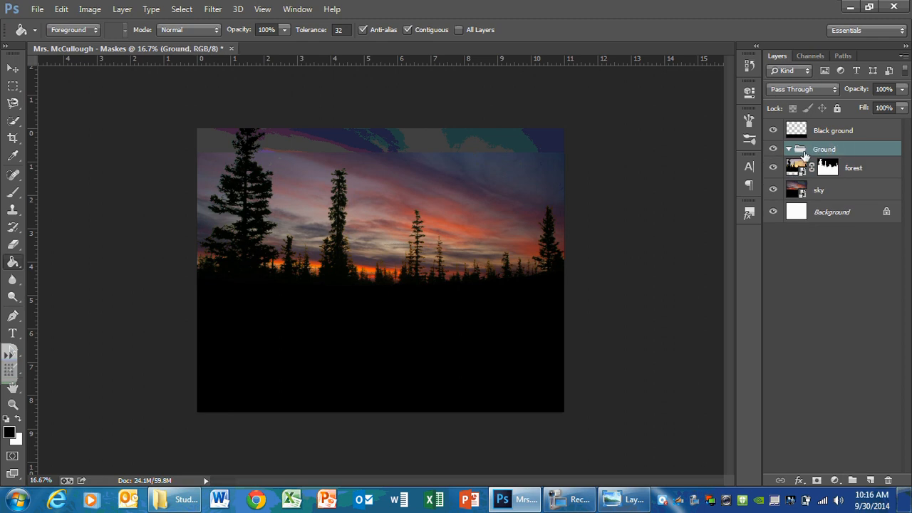
{"action": "left_click_drag", "start_coordinate": [801, 165], "coordinate": [803, 151]}
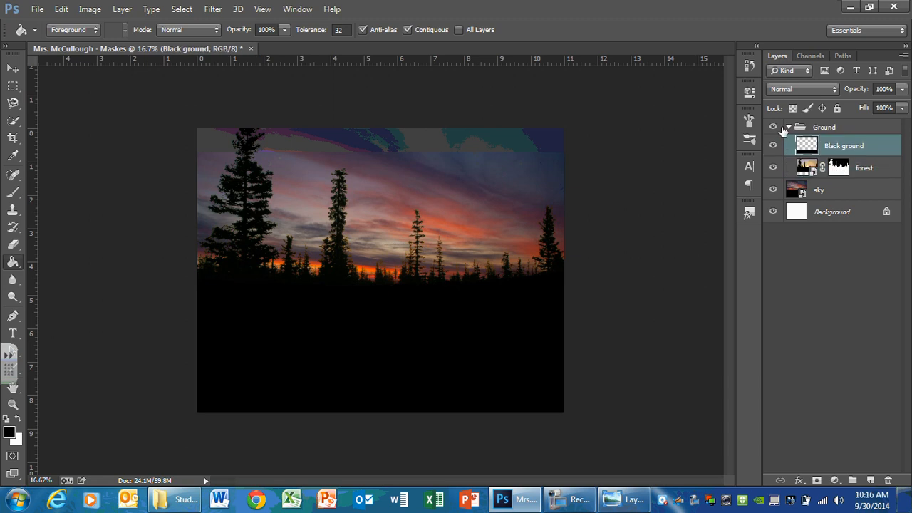
Check the Ground group by toggling its visibility and collapsing and expanding it, and select the sky layer
{"action": "left_click", "coordinate": [773, 128]}
{"action": "left_click", "coordinate": [773, 128]}
{"action": "left_click", "coordinate": [800, 131]}
{"action": "left_click", "coordinate": [801, 129]}
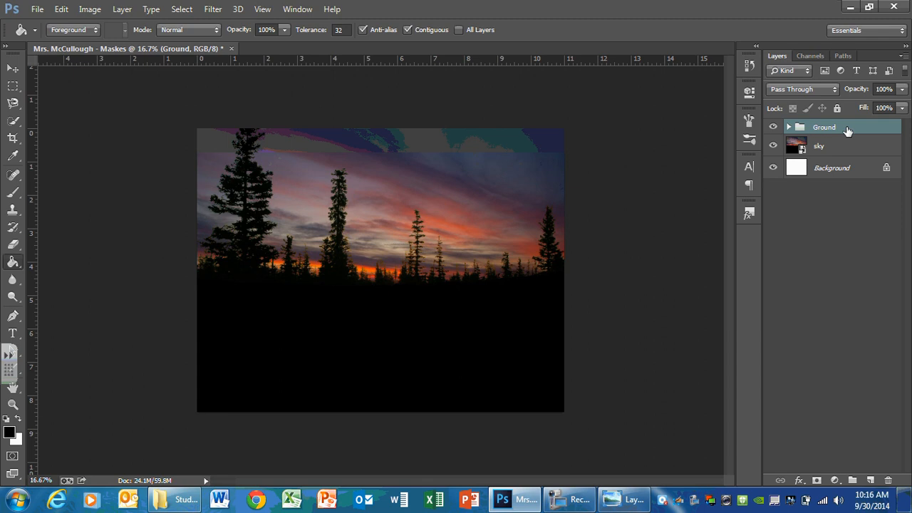
{"action": "left_click", "coordinate": [789, 126]}
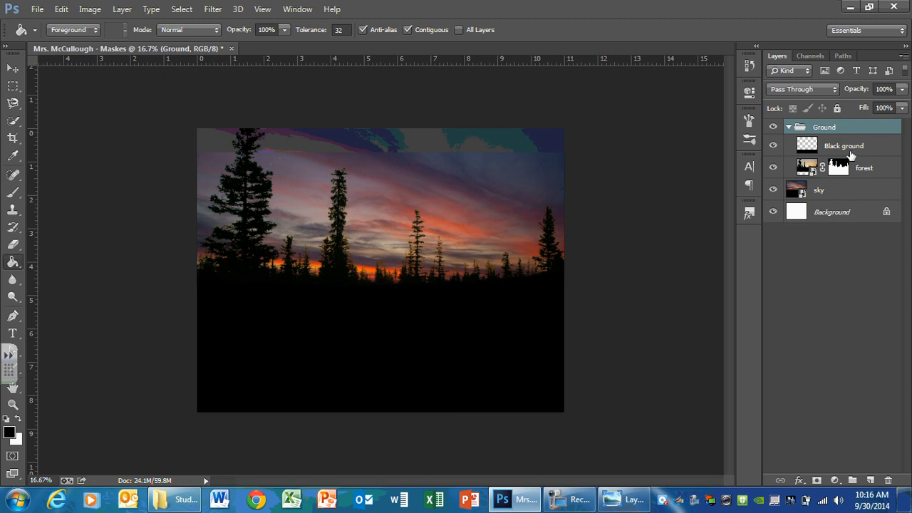
{"action": "left_click", "coordinate": [828, 190]}
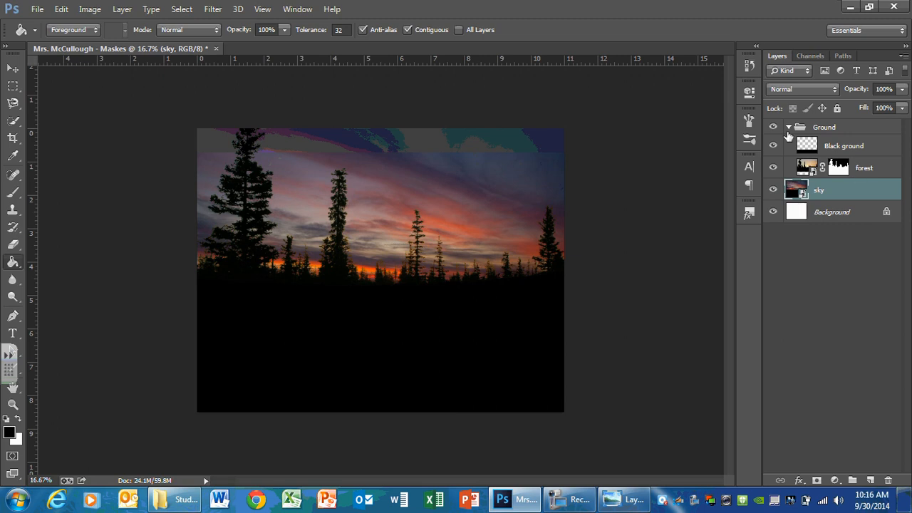
{"action": "left_click", "coordinate": [37, 8]}
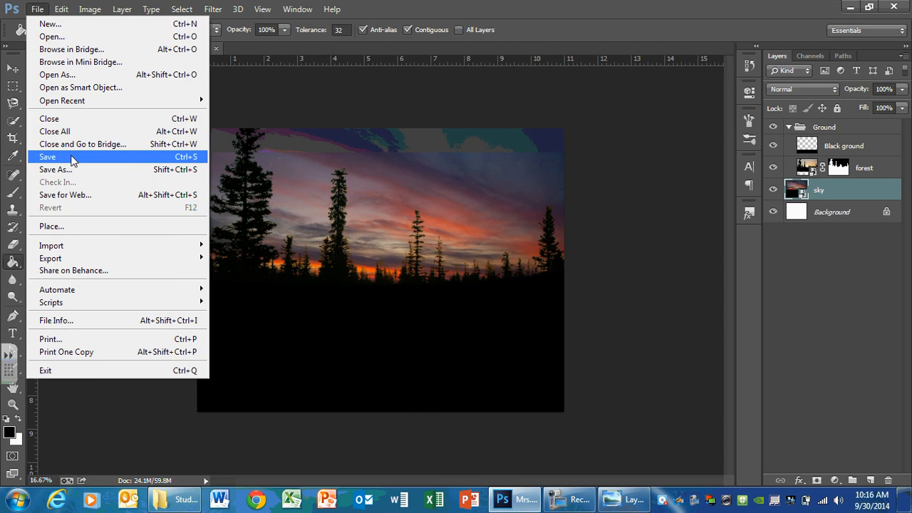
{"action": "left_click", "coordinate": [61, 51]}
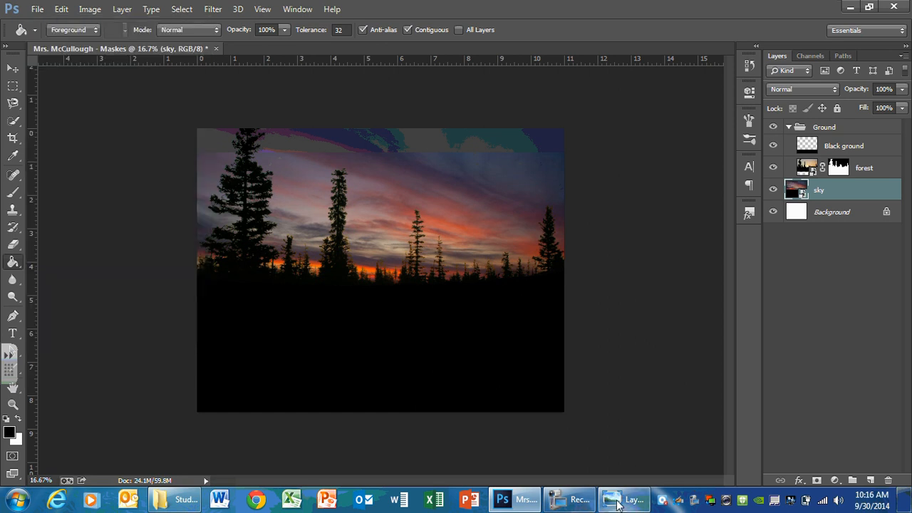
{"action": "left_click", "coordinate": [572, 499]}
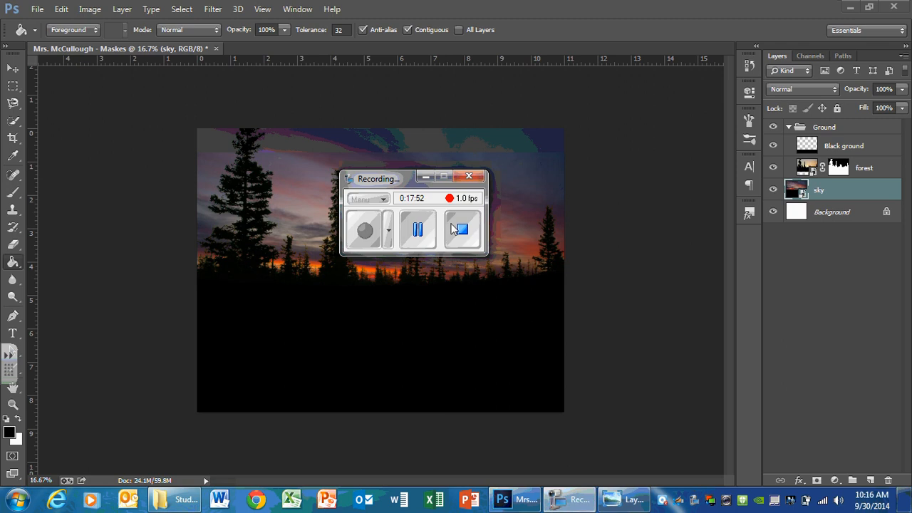